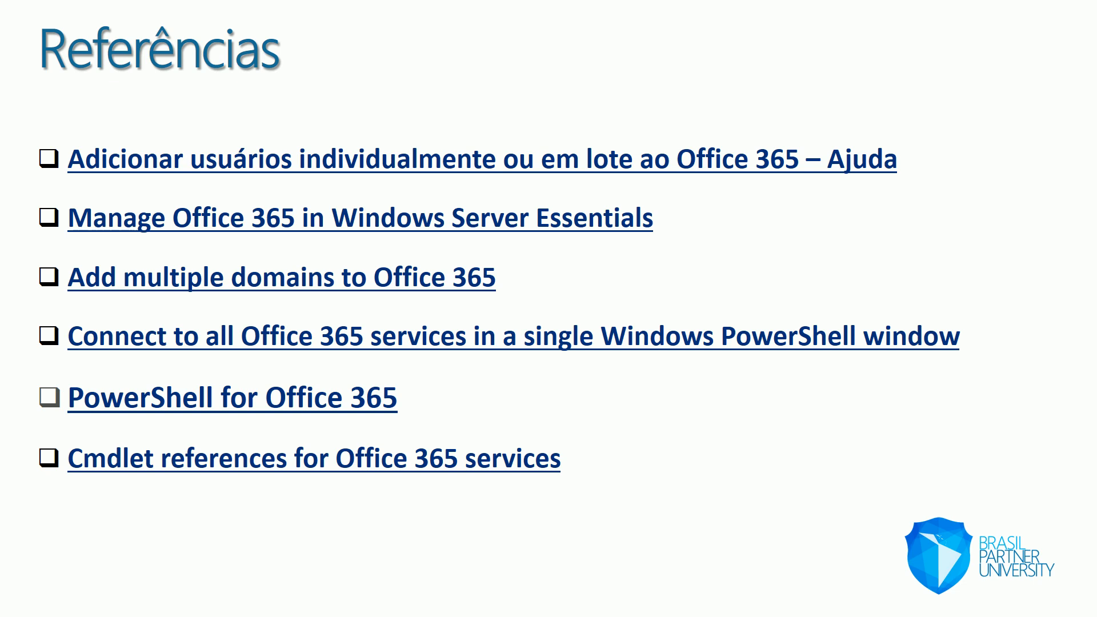
Leave the slide show and open the New user form from the Usuários ativos list
{"action": "key", "text": "Right"}
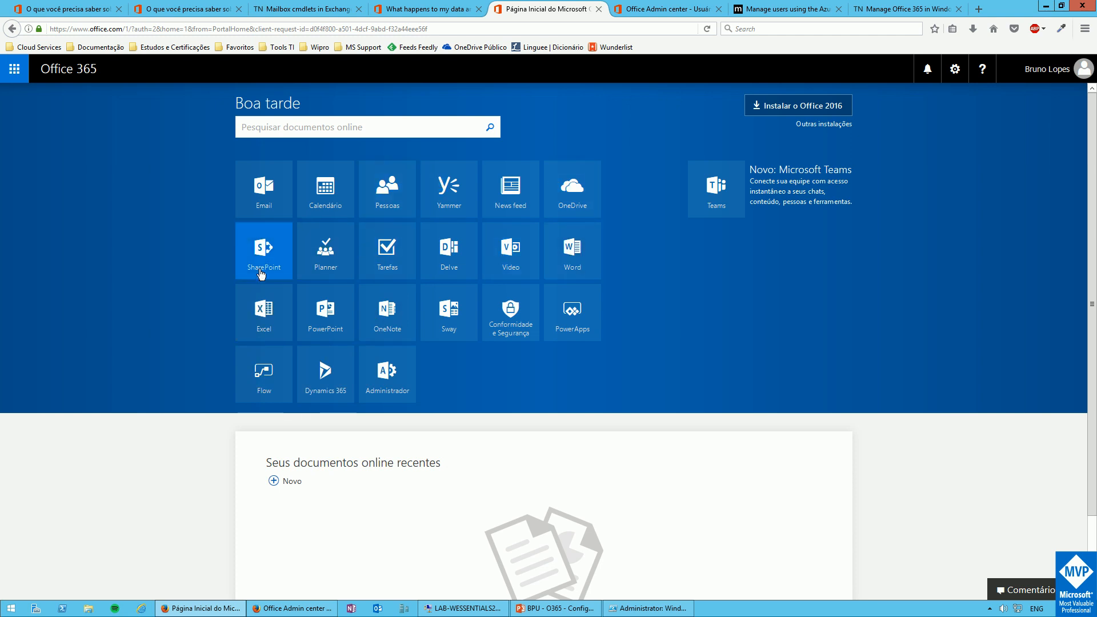
{"action": "left_click", "coordinate": [651, 10]}
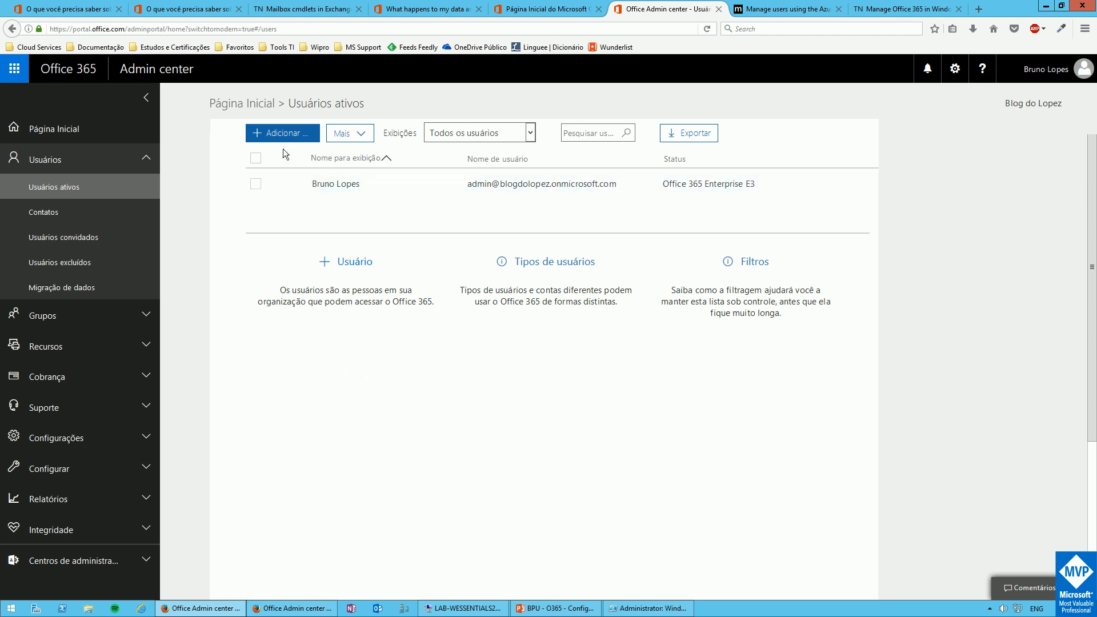
{"action": "left_click", "coordinate": [282, 134]}
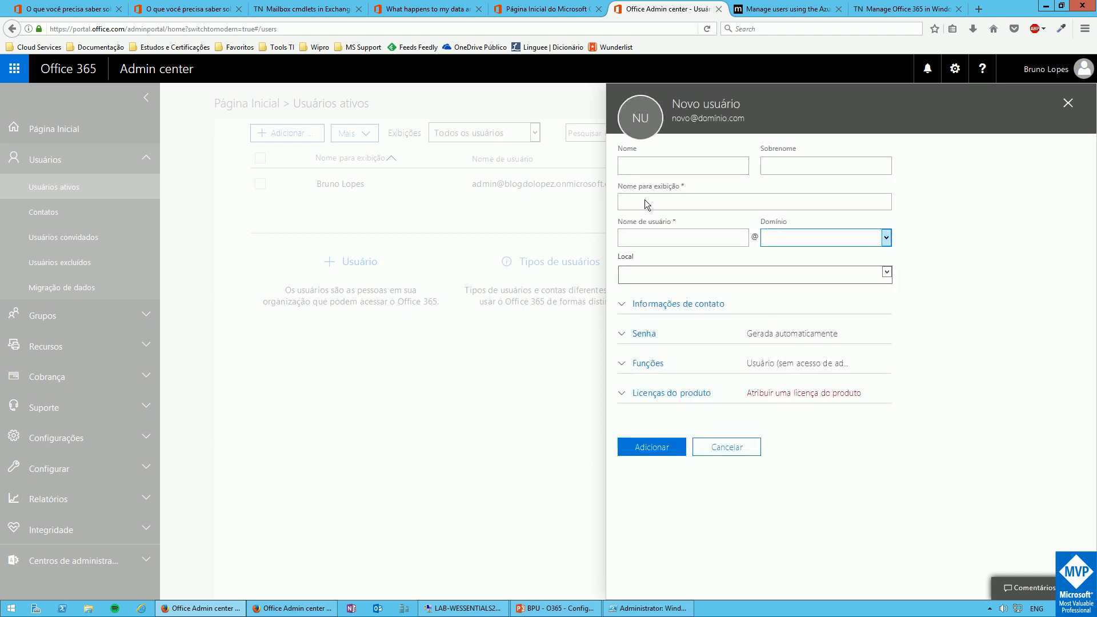
Enter the new user's first name, surname and username, then expand Informações de contato
{"action": "left_click", "coordinate": [637, 168]}
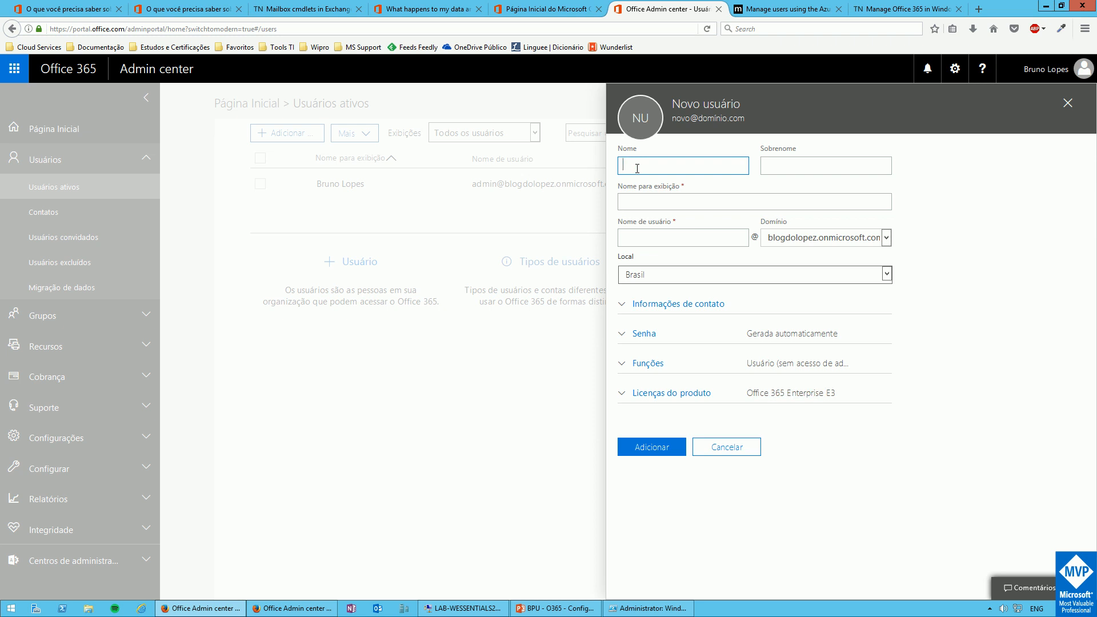
{"action": "type", "text": "João"}
{"action": "key", "text": "Tab"}
{"action": "type", "text": "Silva"}
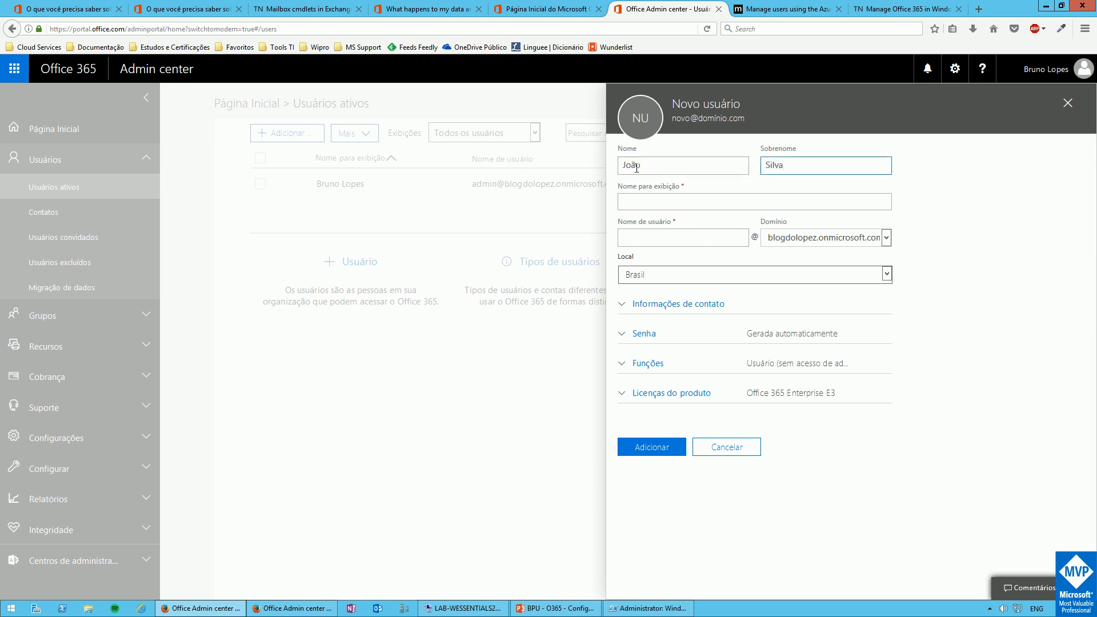
{"action": "key", "text": "Tab"}
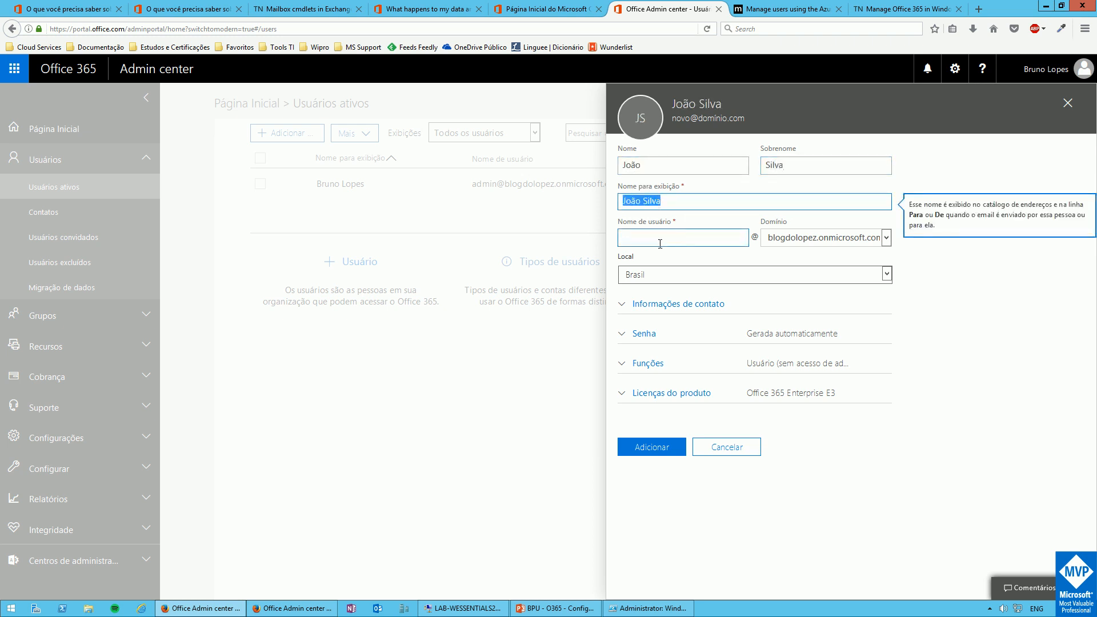
{"action": "key", "text": "Tab"}
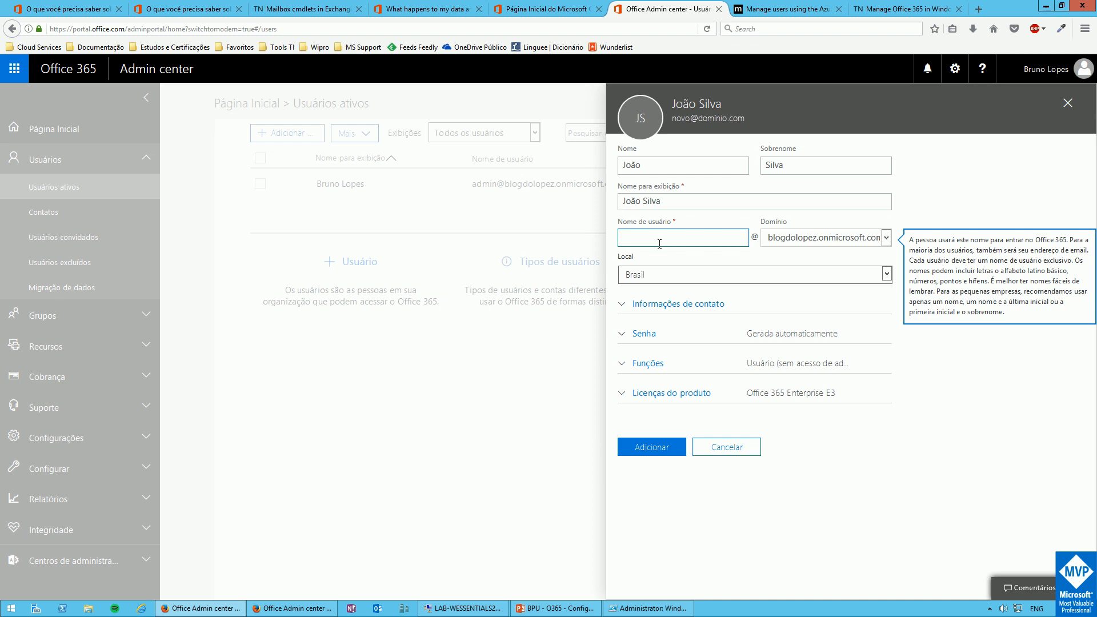
{"action": "type", "text": "joao"}
{"action": "left_click", "coordinate": [622, 307]}
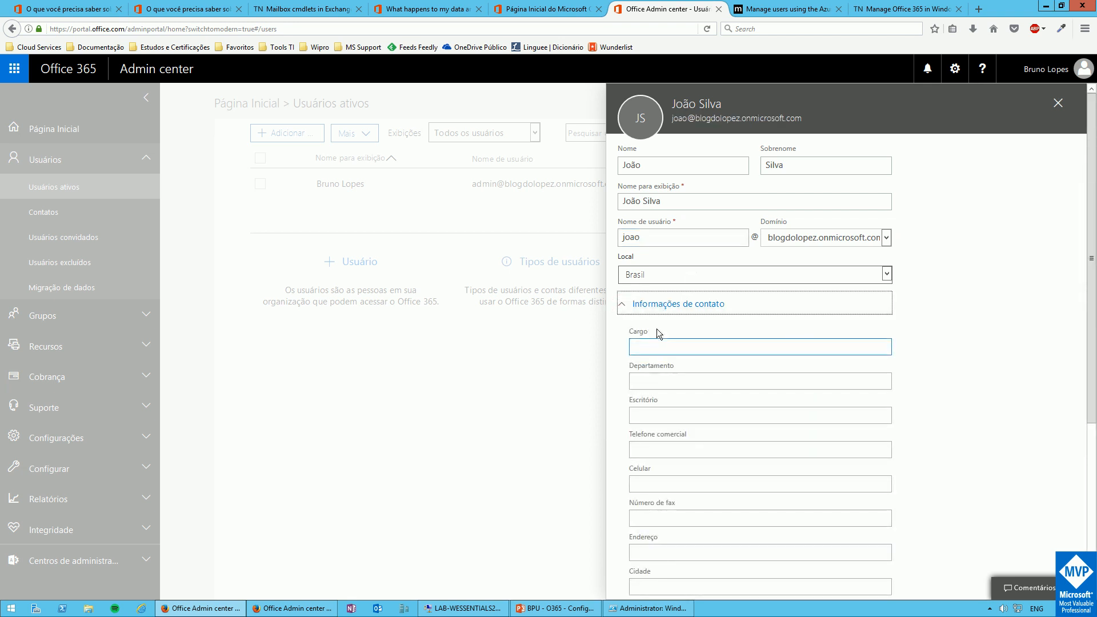
{"action": "scroll", "coordinate": [657, 328], "scroll_direction": "down", "scroll_amount": 5}
{"action": "scroll", "coordinate": [656, 329], "scroll_direction": "up", "scroll_amount": 5}
Review Senha and Funções, keeping the auto-generated password and the non-admin Usuário role
{"action": "left_click", "coordinate": [621, 303]}
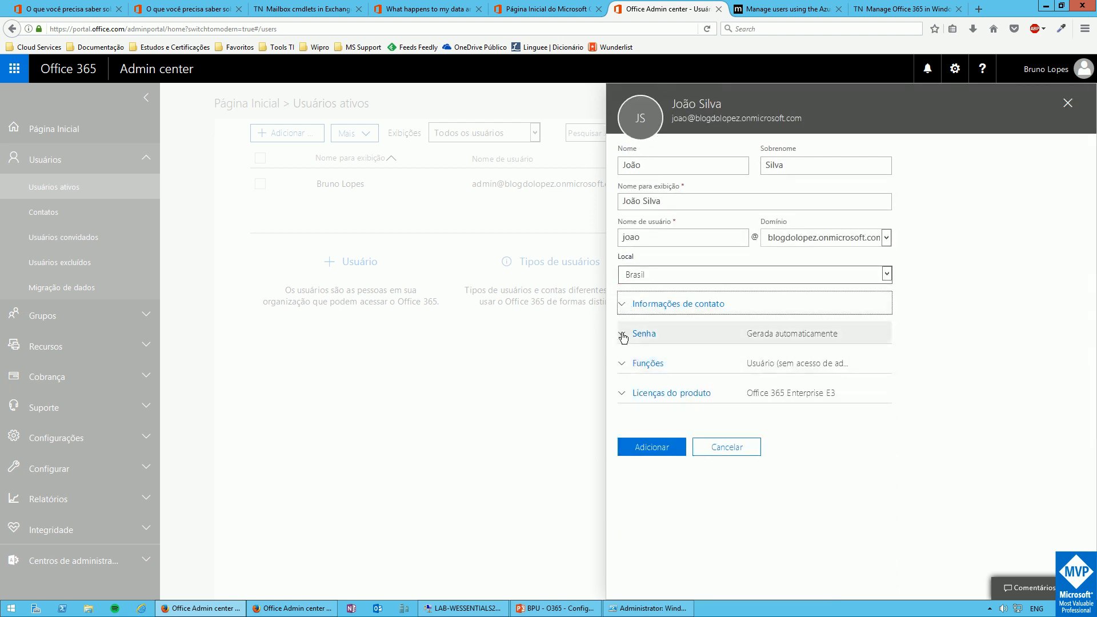
{"action": "left_click", "coordinate": [622, 337]}
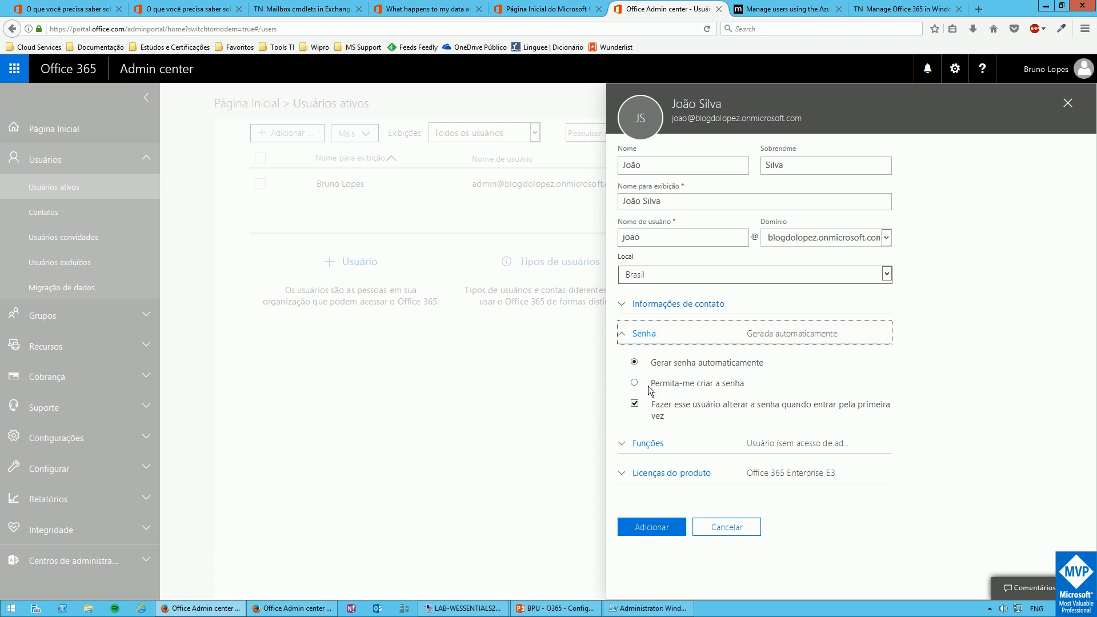
{"action": "left_click", "coordinate": [623, 336]}
{"action": "left_click", "coordinate": [622, 336]}
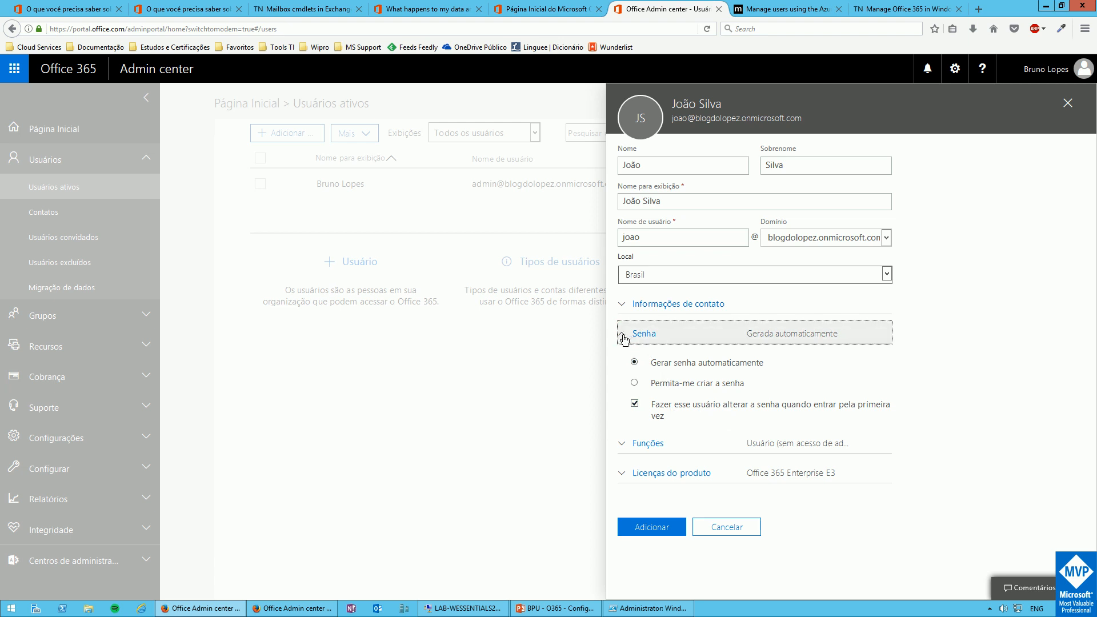
{"action": "left_click", "coordinate": [624, 340]}
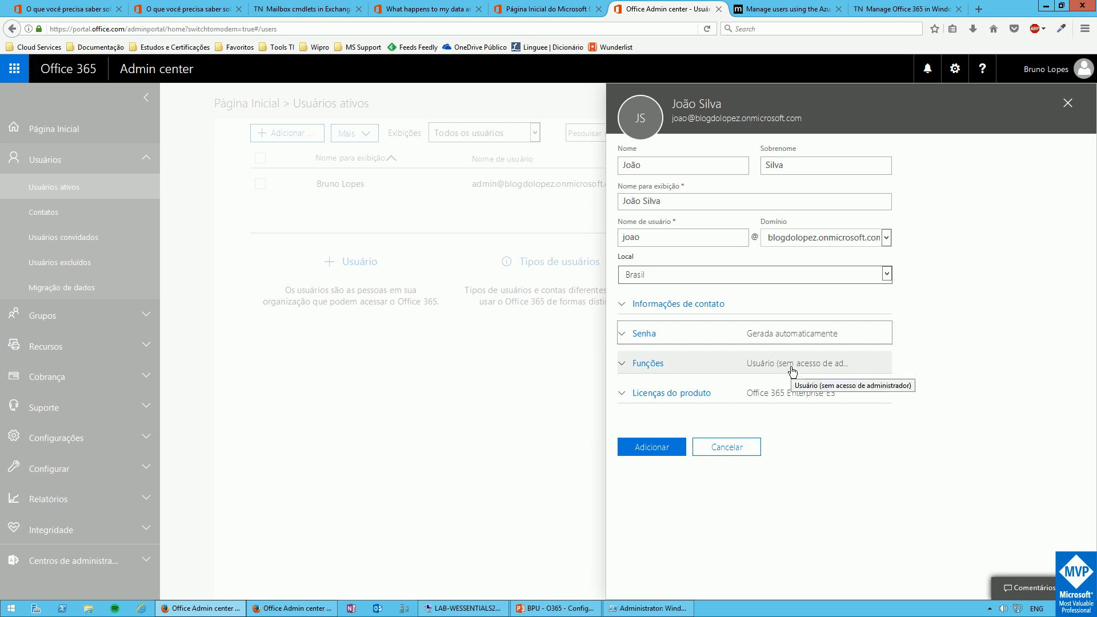
{"action": "left_click", "coordinate": [623, 367]}
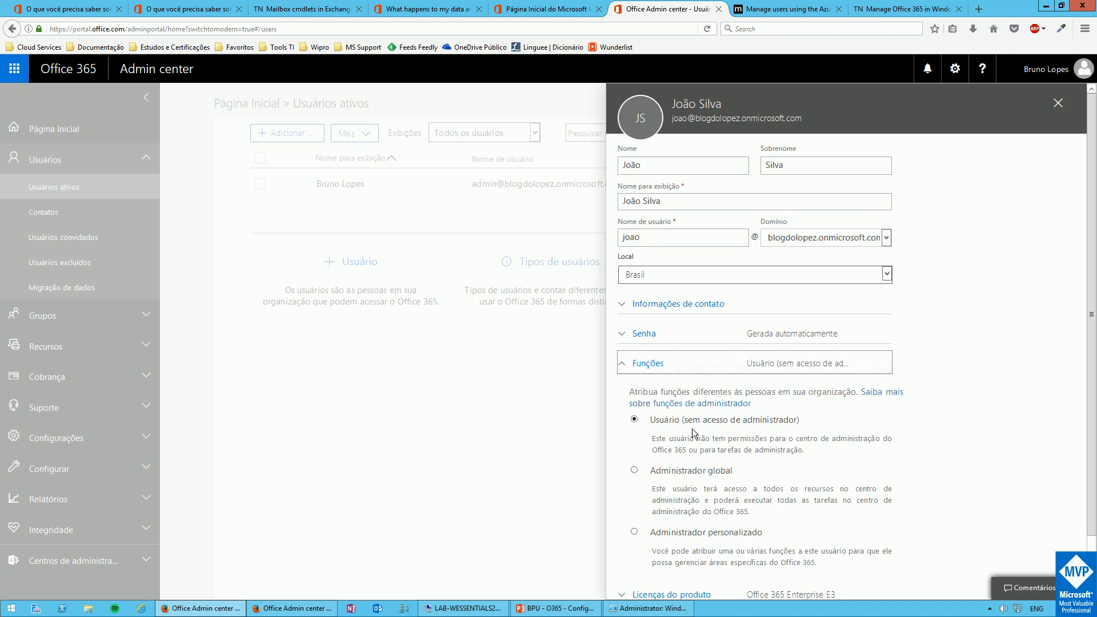
{"action": "scroll", "coordinate": [692, 432], "scroll_direction": "down", "scroll_amount": 1}
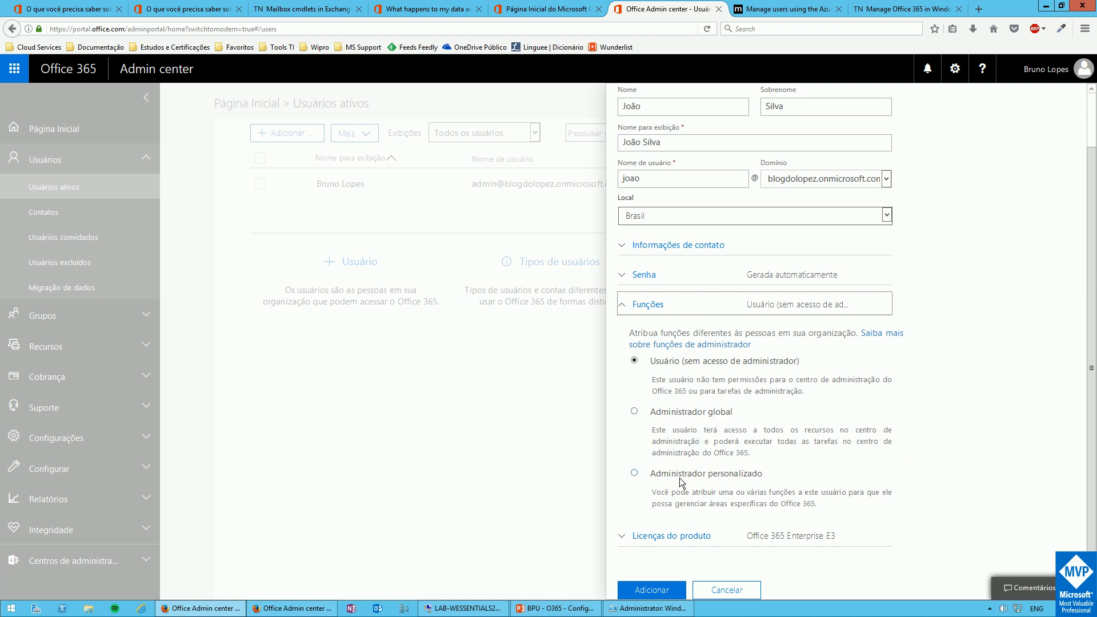
{"action": "left_click", "coordinate": [627, 308]}
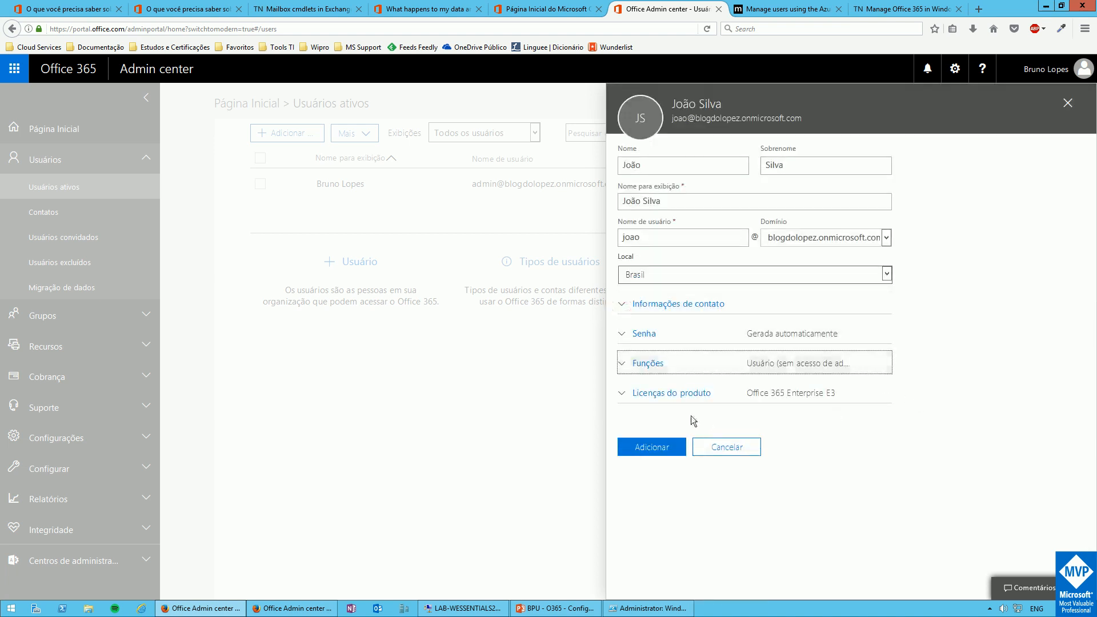
Review the Office 365 Enterprise E3 licence and its services, leaving the licence switched on
{"action": "left_click", "coordinate": [631, 399]}
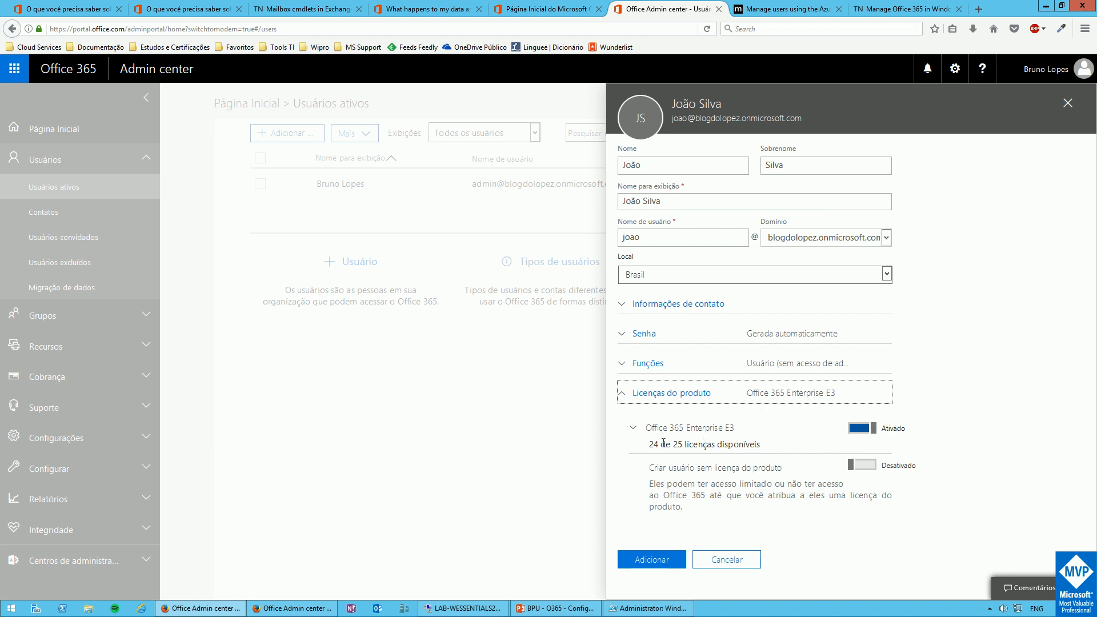
{"action": "left_click", "coordinate": [635, 427]}
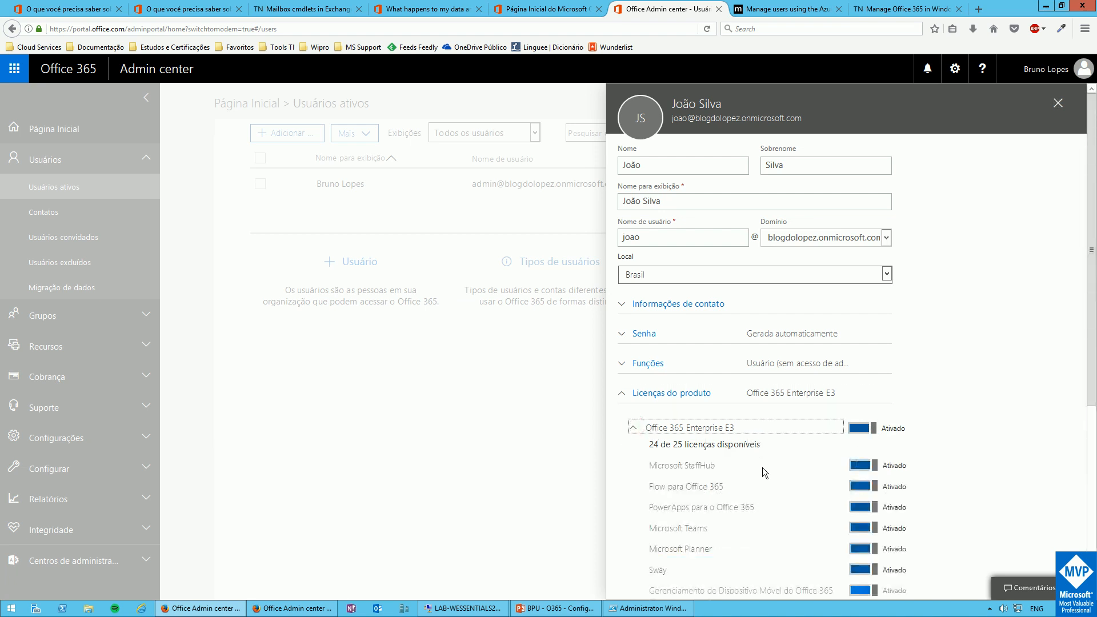
{"action": "scroll", "coordinate": [825, 403], "scroll_direction": "down", "scroll_amount": 2}
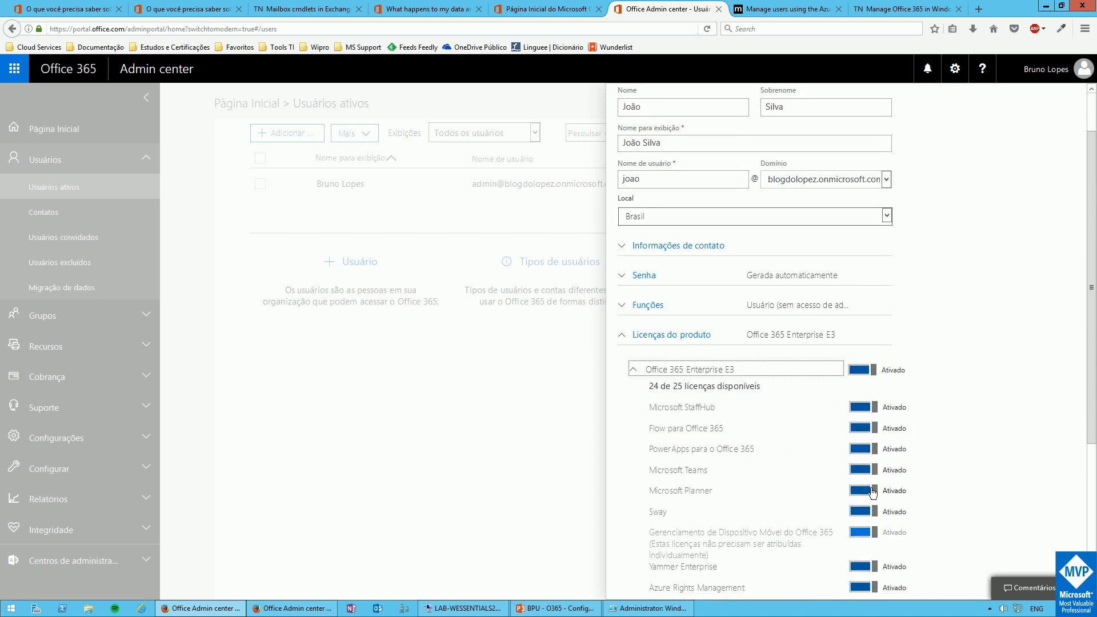
{"action": "left_click", "coordinate": [870, 375]}
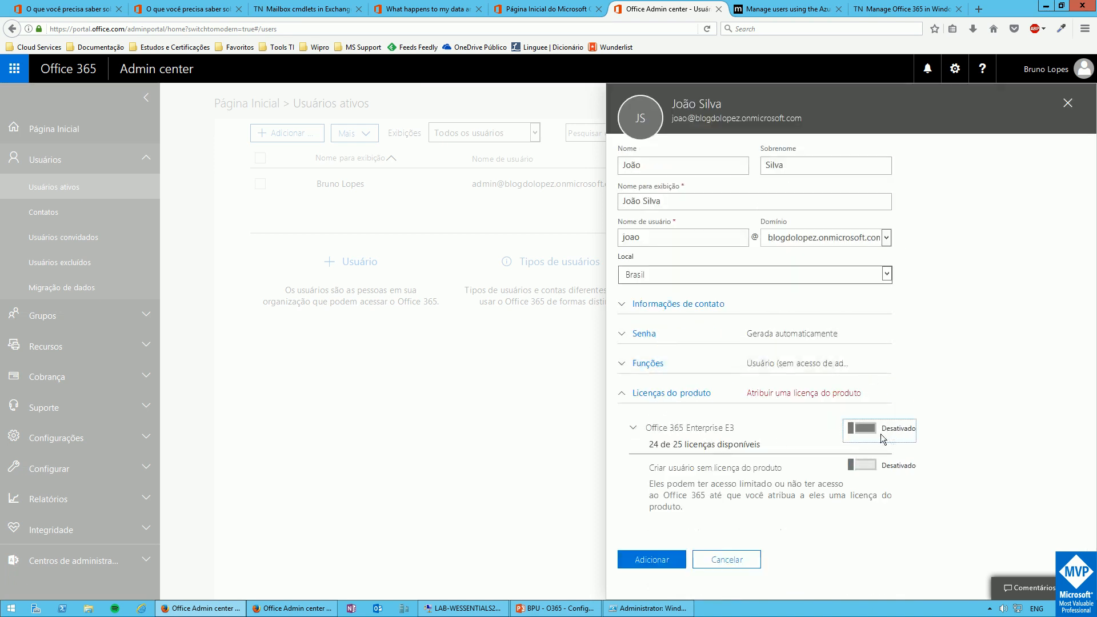
{"action": "left_click", "coordinate": [848, 431]}
{"action": "scroll", "coordinate": [858, 485], "scroll_direction": "down", "scroll_amount": 3}
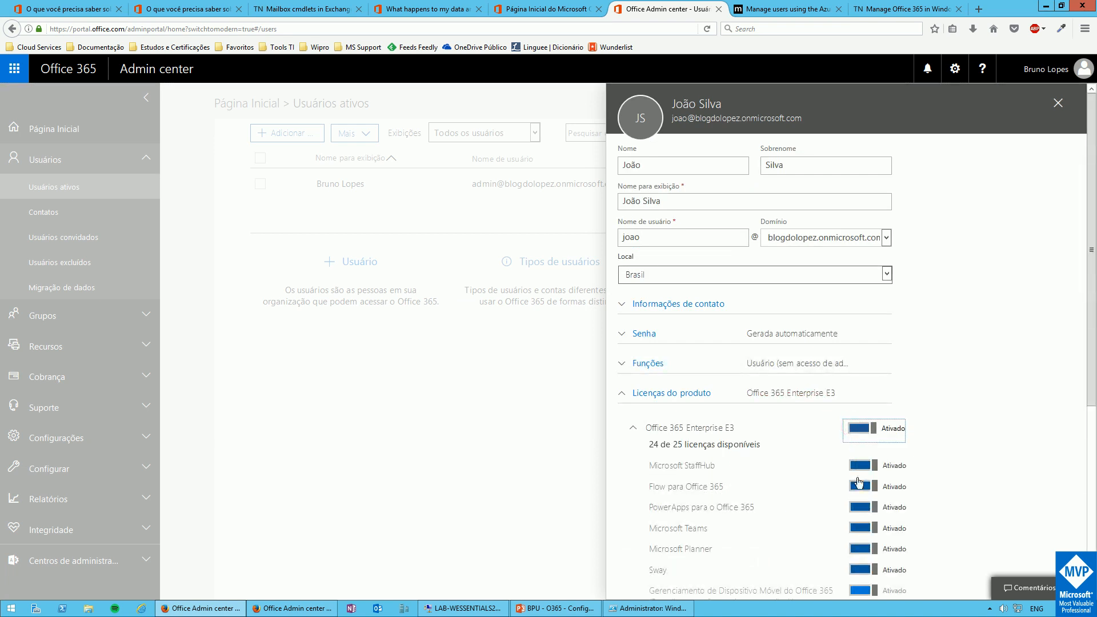
{"action": "scroll", "coordinate": [859, 487], "scroll_direction": "down", "scroll_amount": 1}
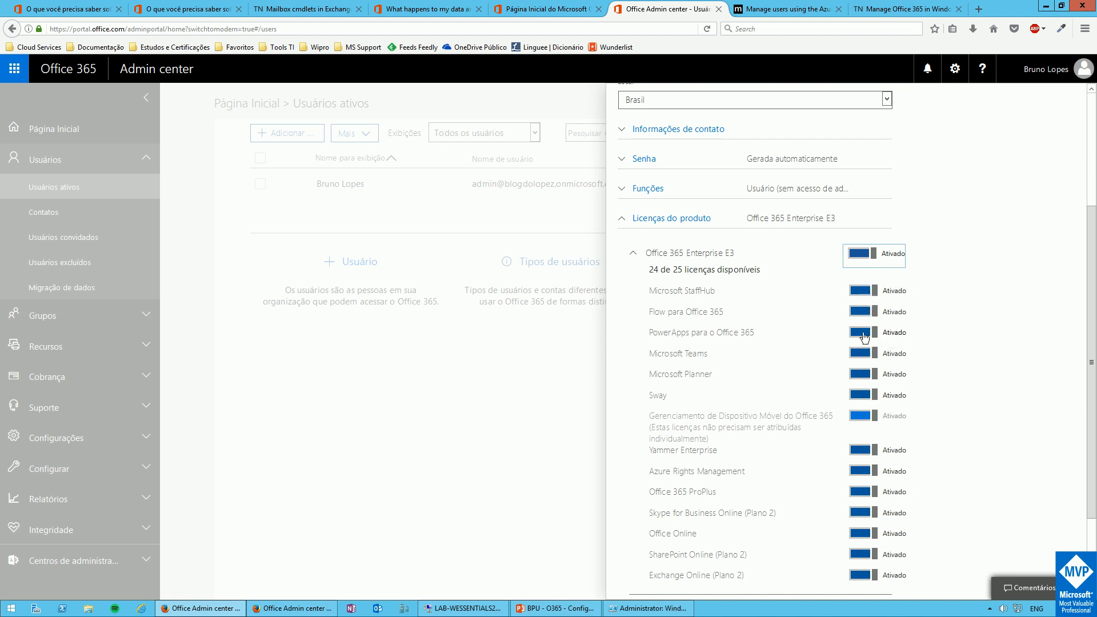
Keep Microsoft Teams enabled, collapse the service list and create the user
{"action": "left_click", "coordinate": [871, 355]}
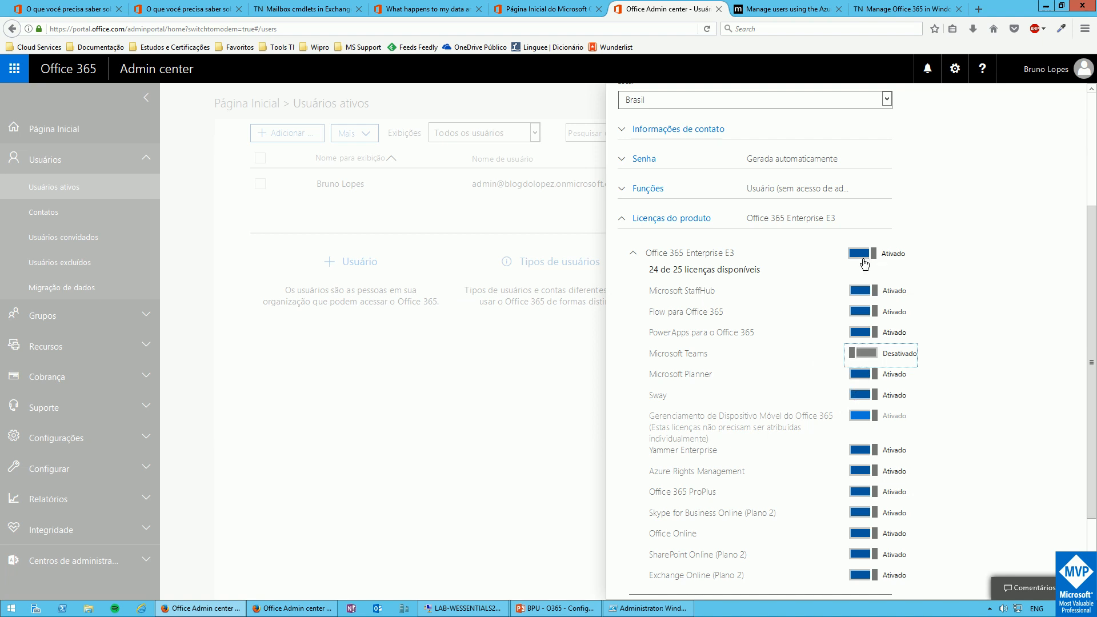
{"action": "left_click", "coordinate": [860, 352]}
{"action": "left_click", "coordinate": [633, 252]}
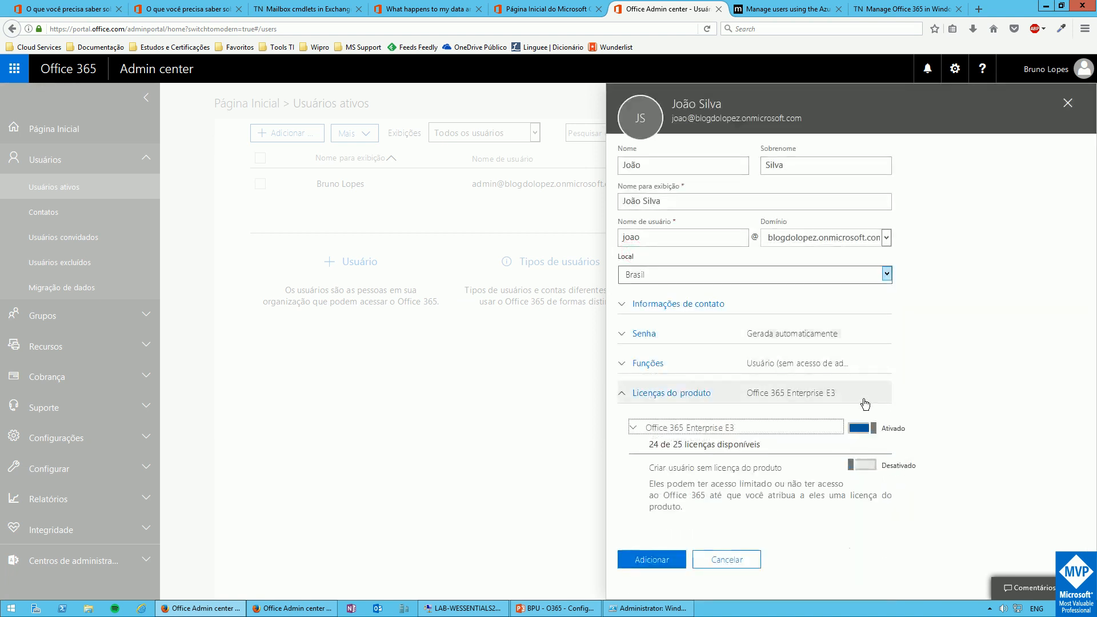
{"action": "left_click", "coordinate": [653, 560]}
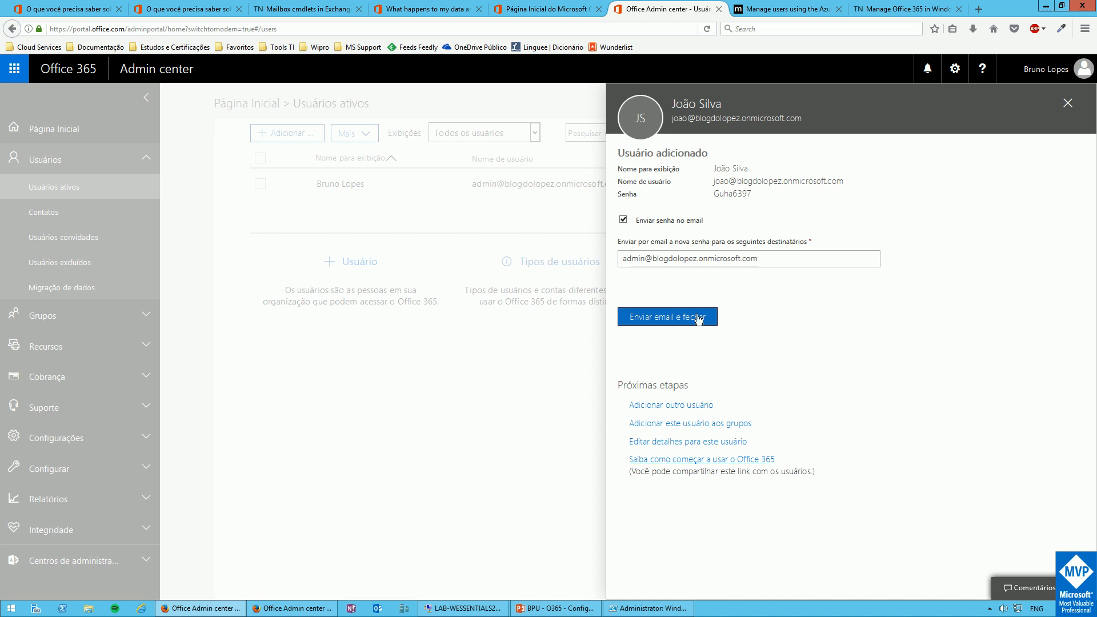
Stop e-mailing the password and close the Usuário adicionado confirmation panel
{"action": "left_click", "coordinate": [651, 260]}
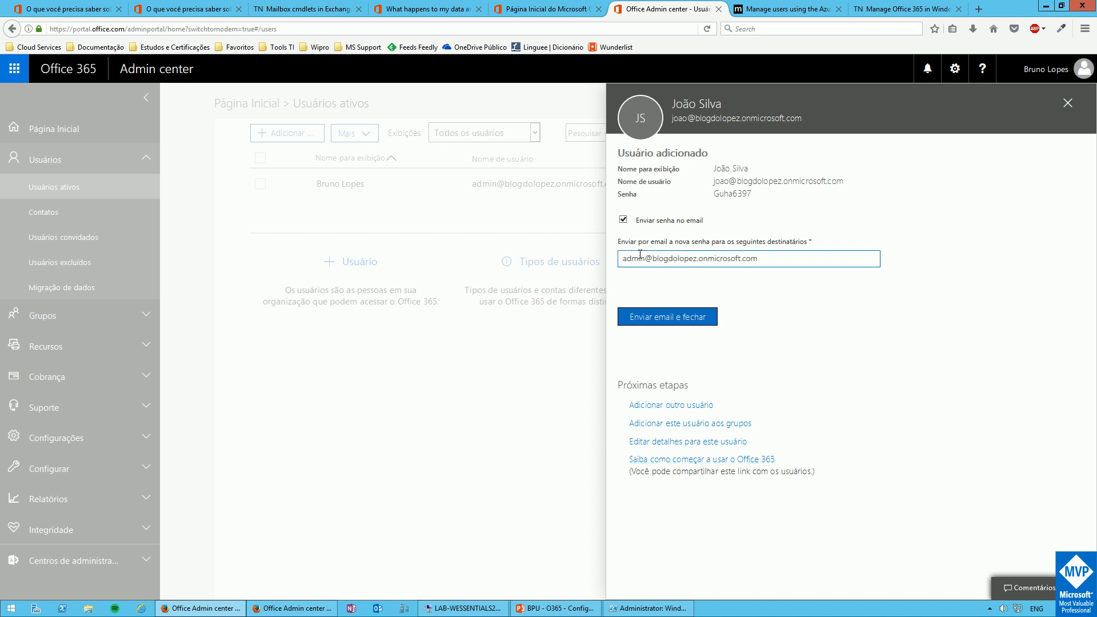
{"action": "left_click", "coordinate": [623, 220]}
{"action": "left_click", "coordinate": [658, 284]}
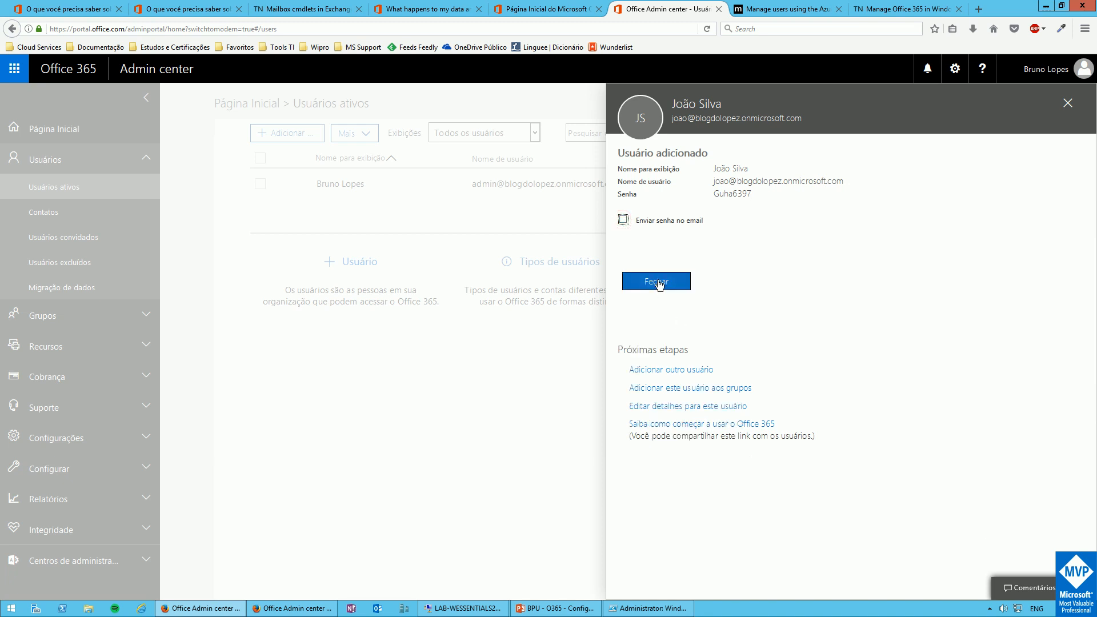
{"action": "left_click", "coordinate": [659, 284]}
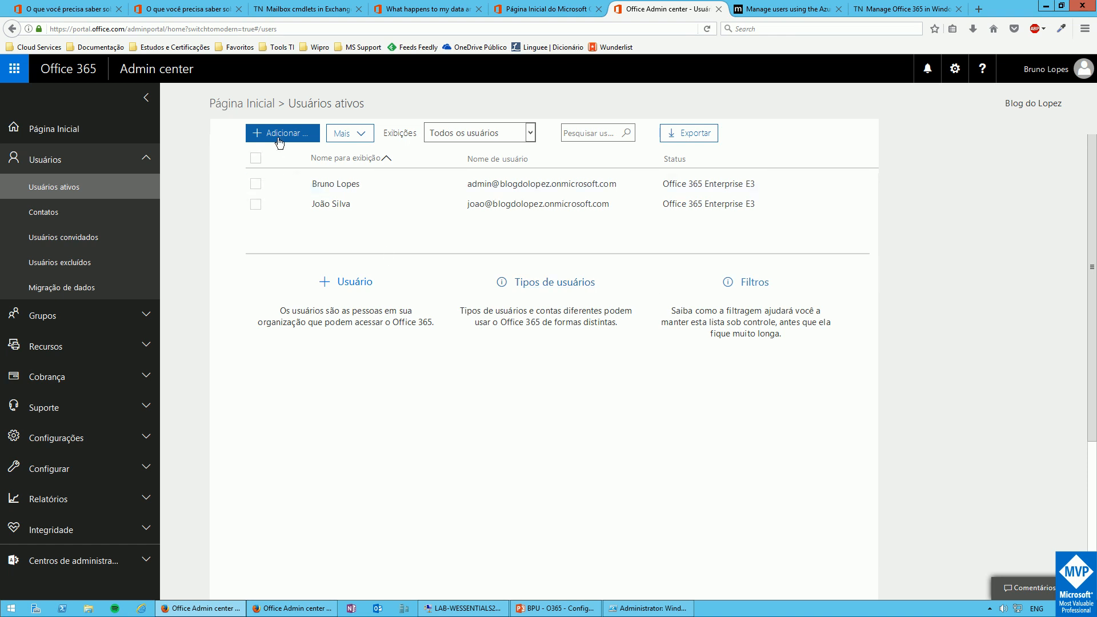
Start Importar vários usuários and open the headers-only CSV template in Excel
{"action": "left_click", "coordinate": [348, 137]}
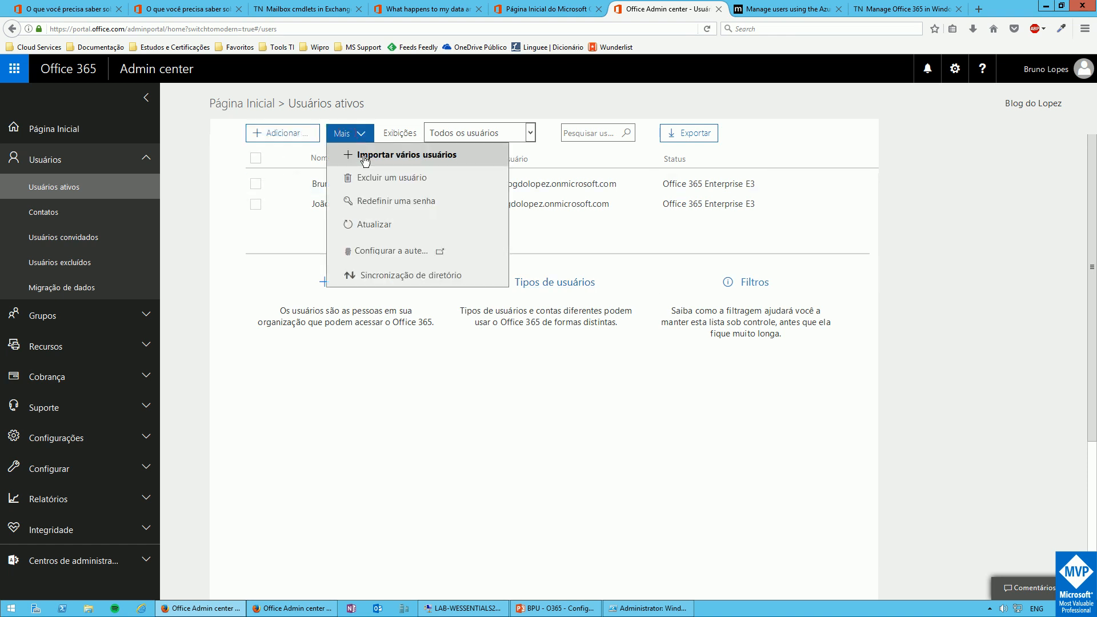
{"action": "left_click", "coordinate": [364, 155]}
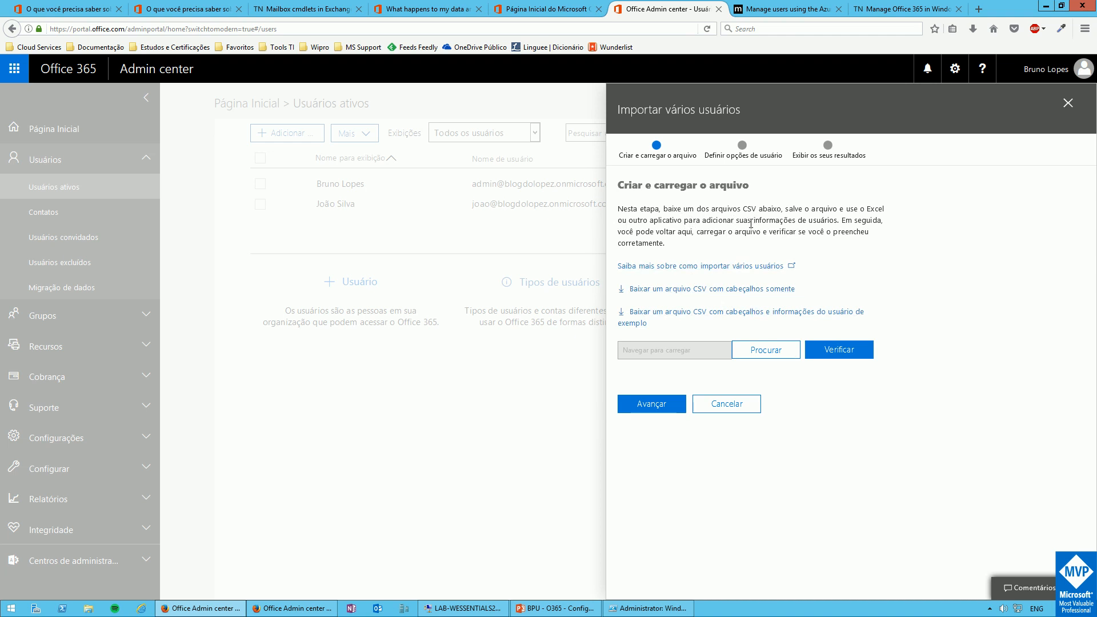
{"action": "left_click", "coordinate": [726, 290]}
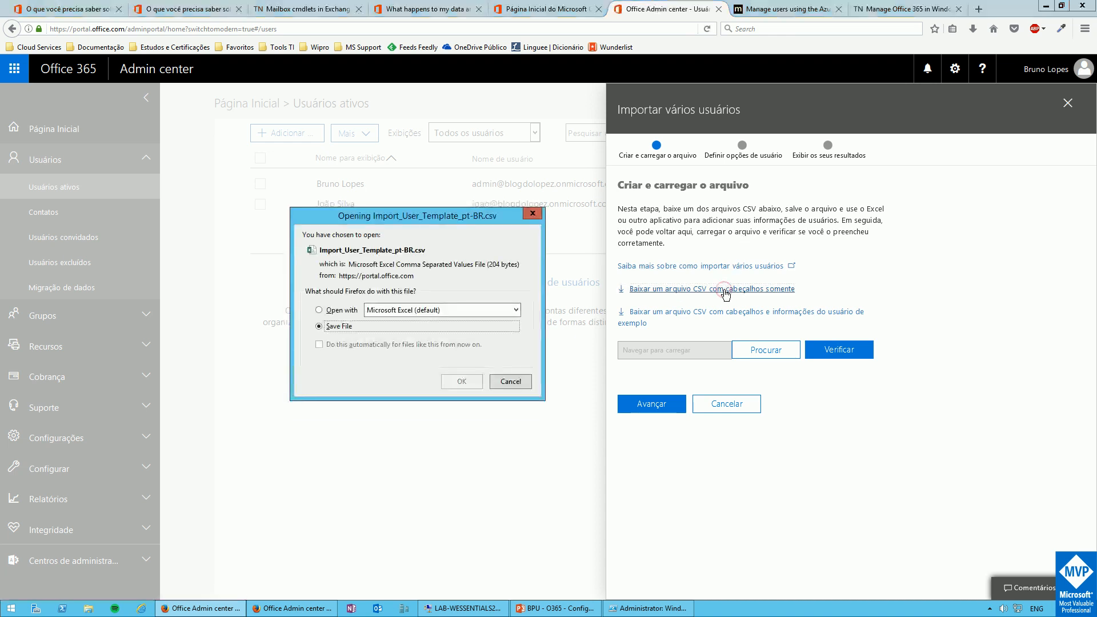
{"action": "left_click", "coordinate": [319, 311]}
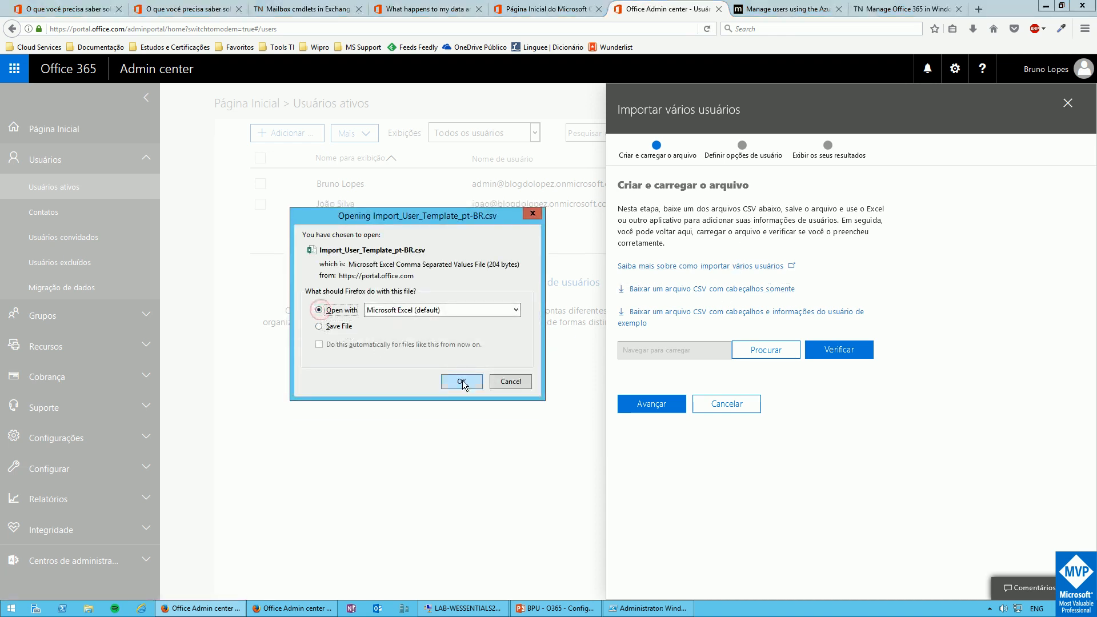
{"action": "left_click", "coordinate": [461, 382]}
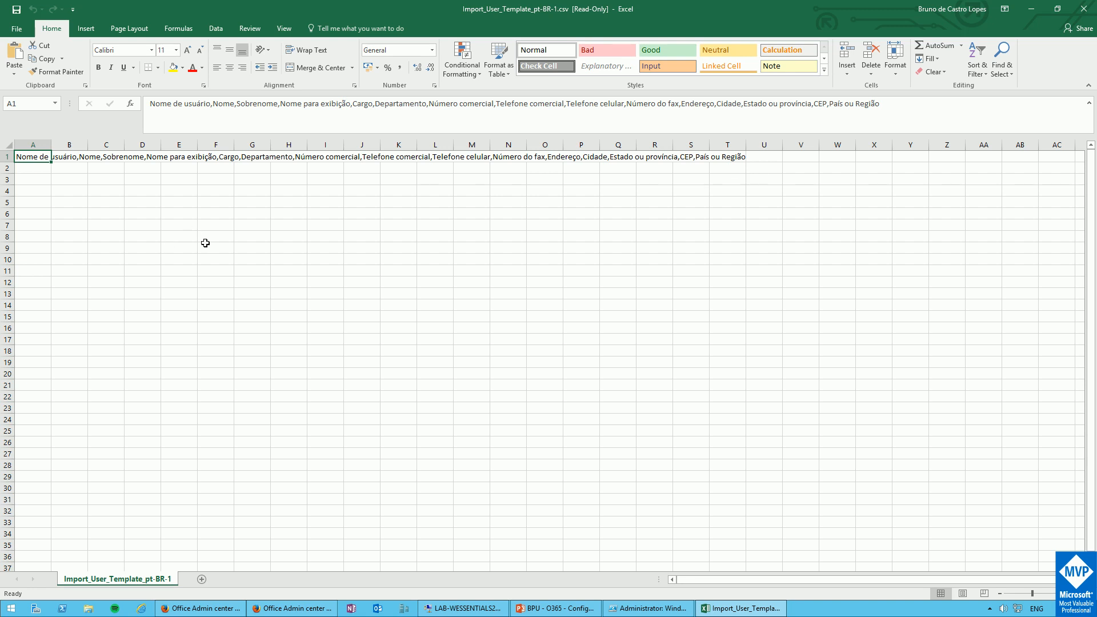
Close the Excel template and download the CSV with headers and sample user data
{"action": "left_click", "coordinate": [1084, 8]}
{"action": "left_click", "coordinate": [668, 316]}
Save Import_User_Sample_pt-BR.csv to the Desktop
{"action": "left_click", "coordinate": [341, 327]}
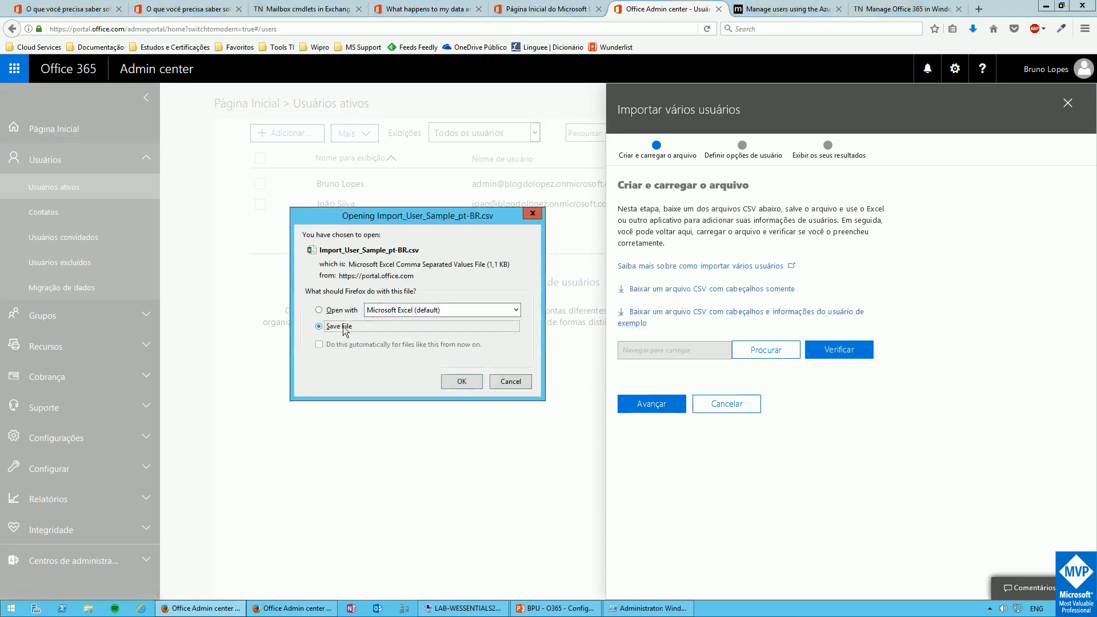
{"action": "left_click", "coordinate": [453, 383]}
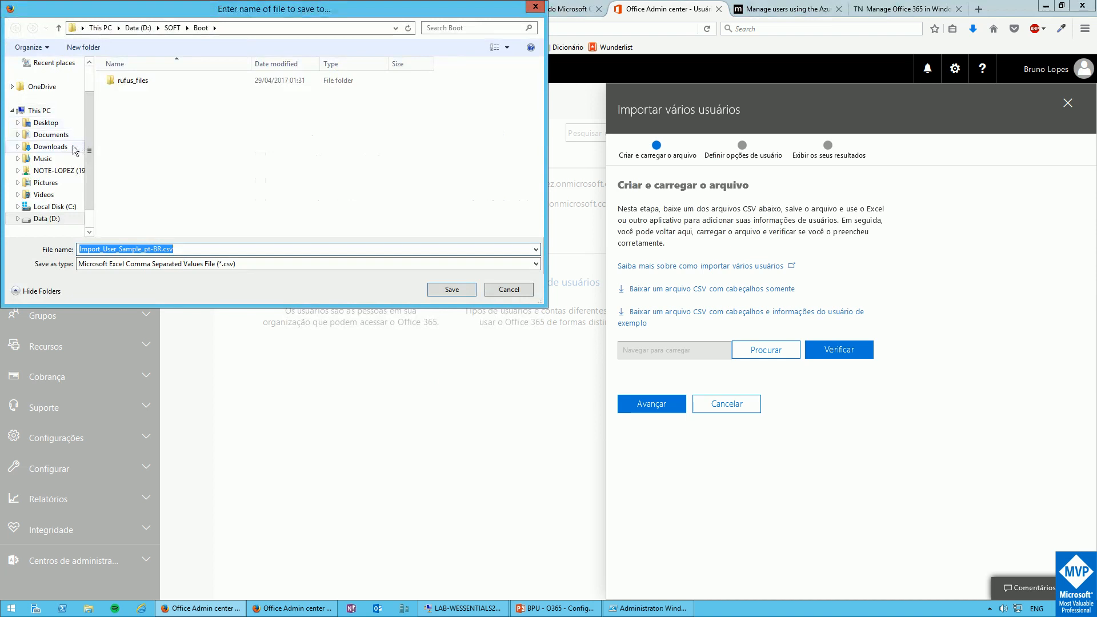
{"action": "left_click_drag", "start_coordinate": [89, 176], "coordinate": [90, 145]}
{"action": "left_click", "coordinate": [47, 83]}
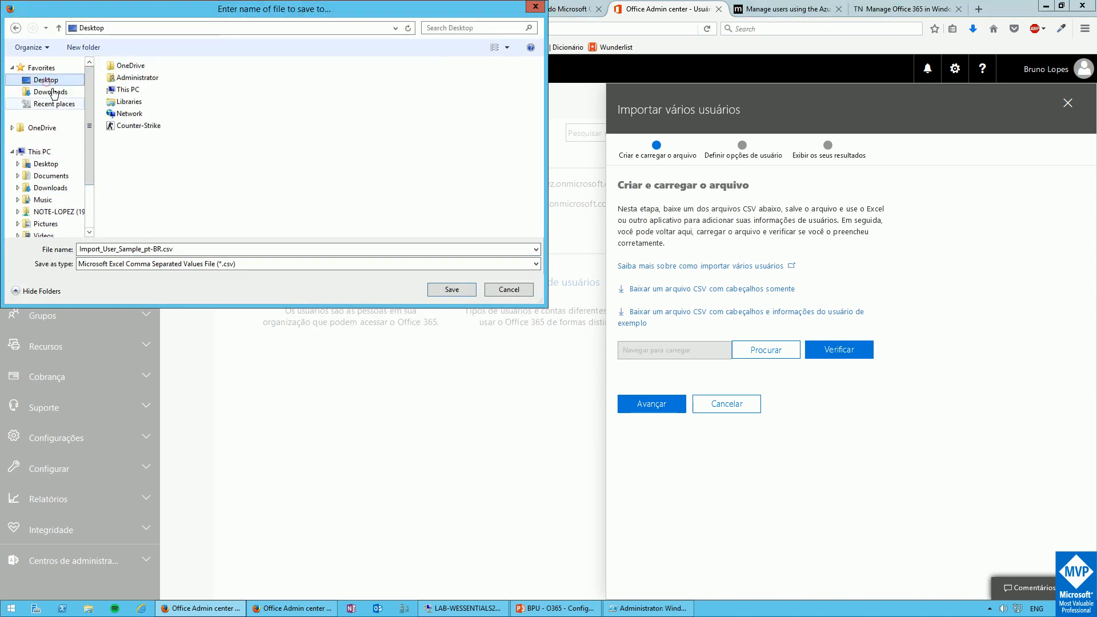
{"action": "left_click", "coordinate": [436, 290]}
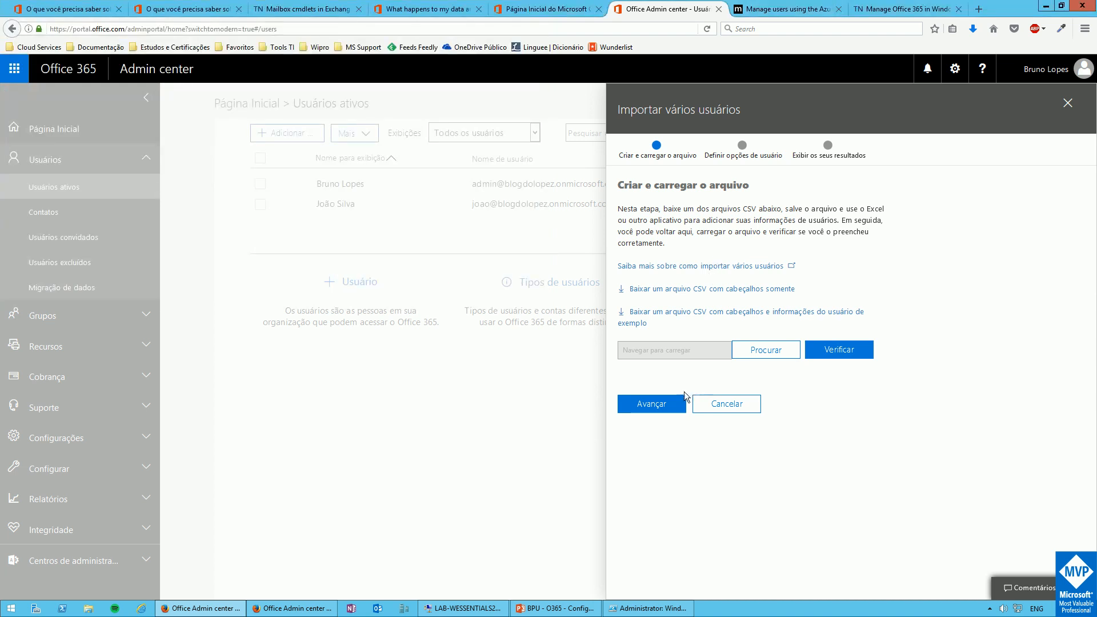
Open the downloaded sample CSV in Excel from the browser's downloads list
{"action": "left_click", "coordinate": [647, 315]}
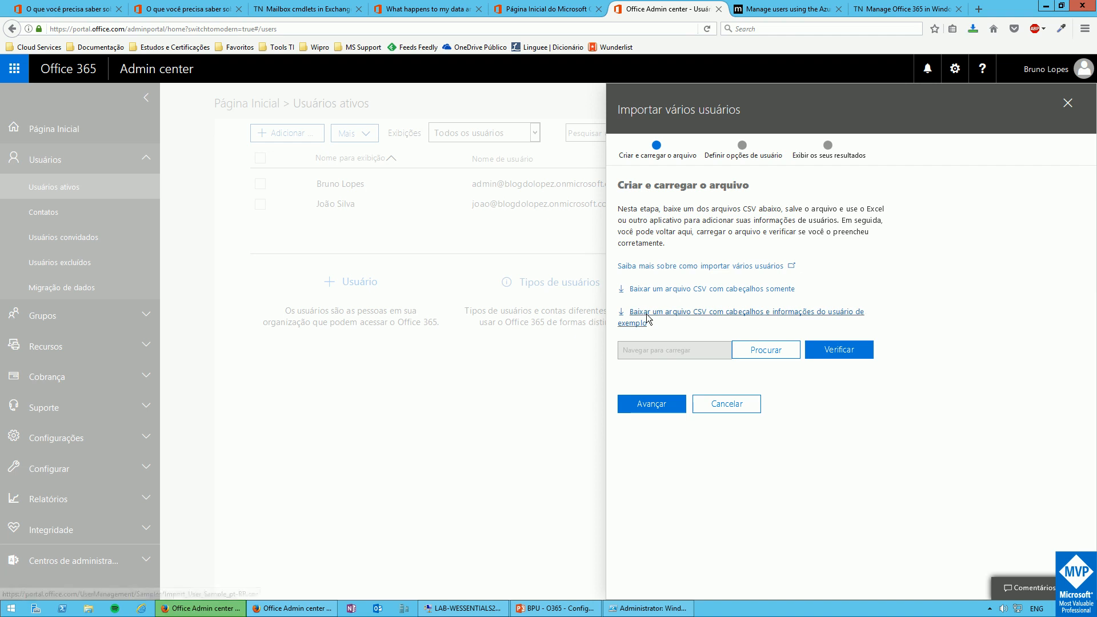
{"action": "left_click", "coordinate": [973, 28]}
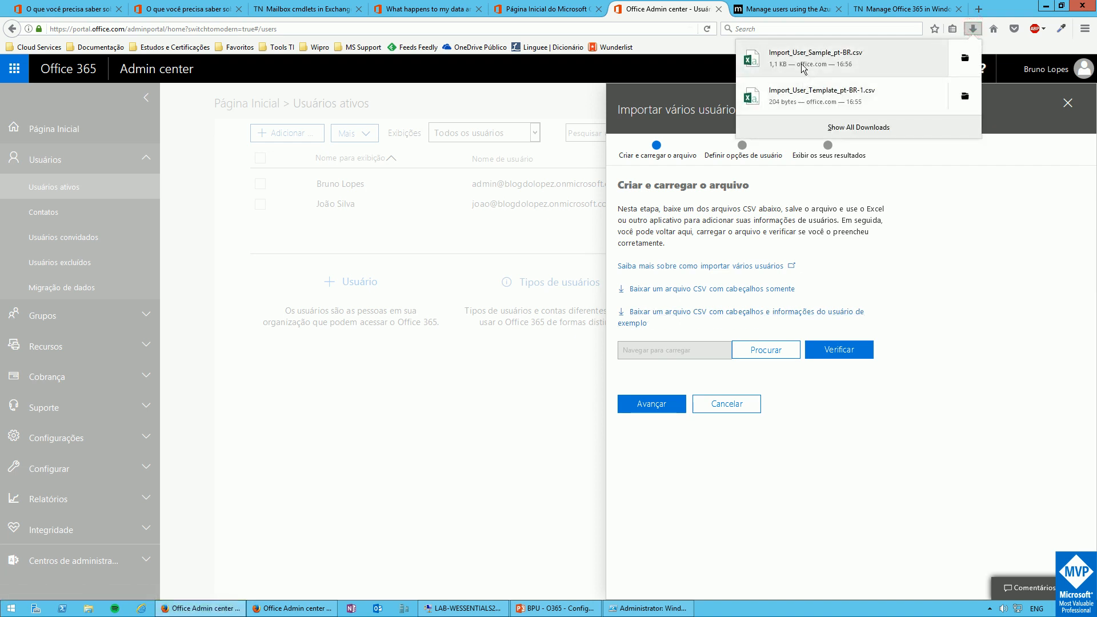
{"action": "left_click", "coordinate": [803, 93]}
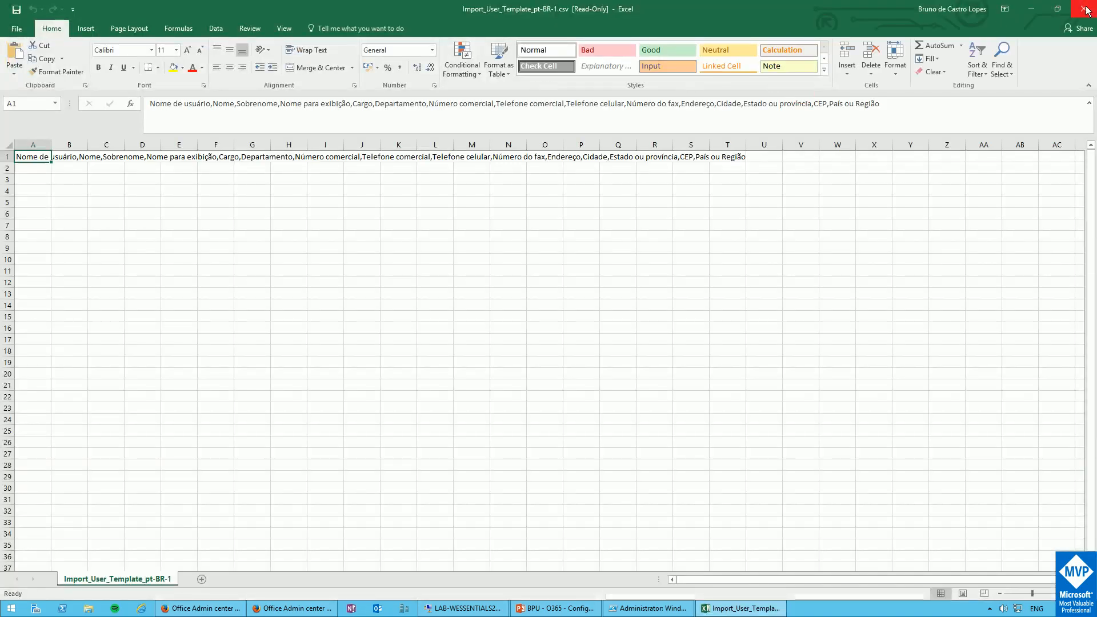
Reopen Import_User_Sample_pt-BR.csv in Excel, review its five example users, then close Excel
{"action": "left_click", "coordinate": [1088, 7]}
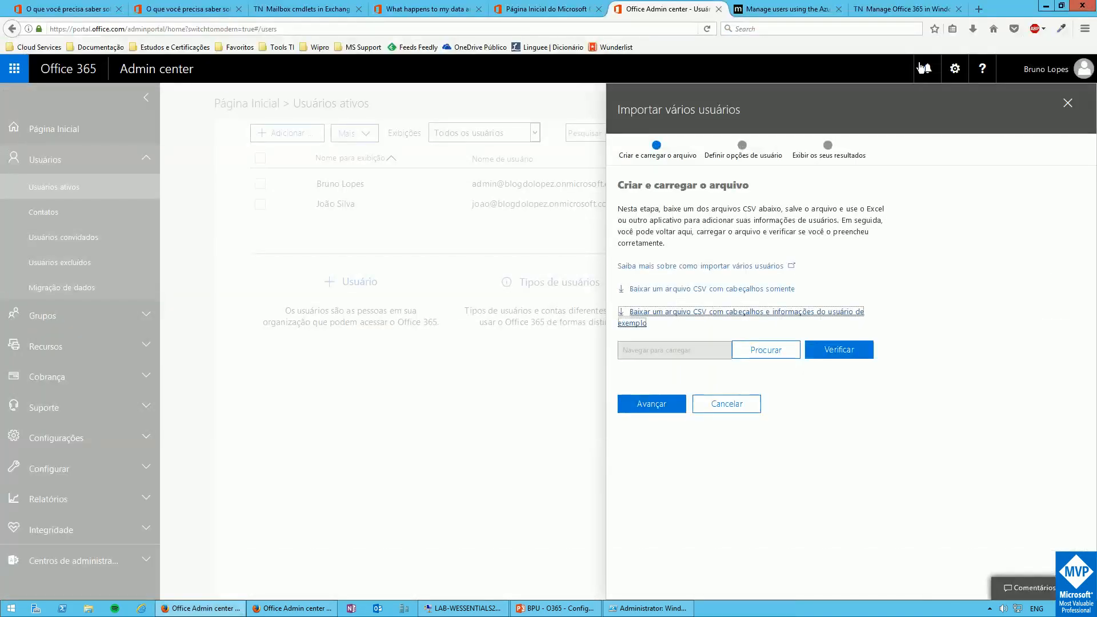
{"action": "left_click", "coordinate": [973, 29]}
{"action": "left_click", "coordinate": [855, 66]}
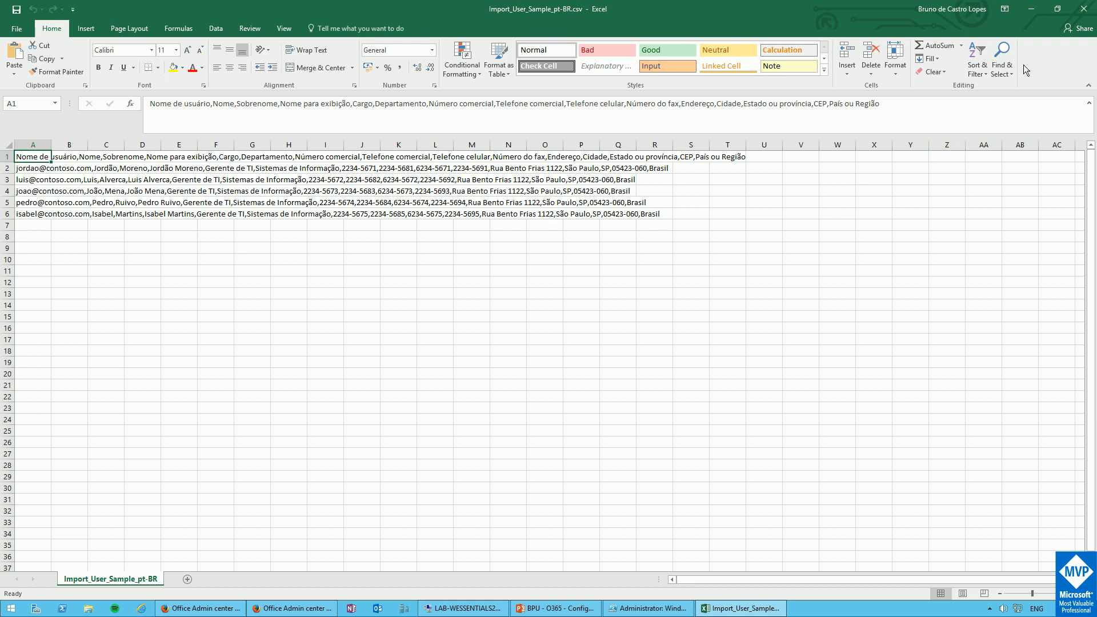
{"action": "left_click", "coordinate": [1082, 9]}
Upload Import_User_Sample_pt-BR.csv and verify it, getting 'Há alguns problemas com o arquivo', then close the panel
{"action": "left_click", "coordinate": [766, 350]}
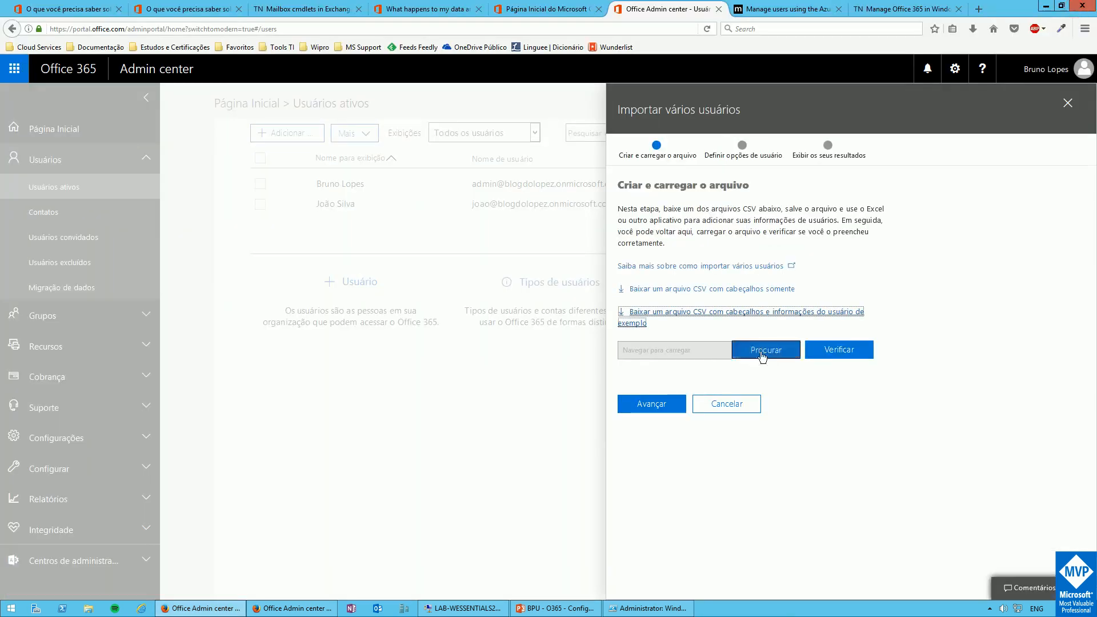
{"action": "left_click", "coordinate": [156, 144]}
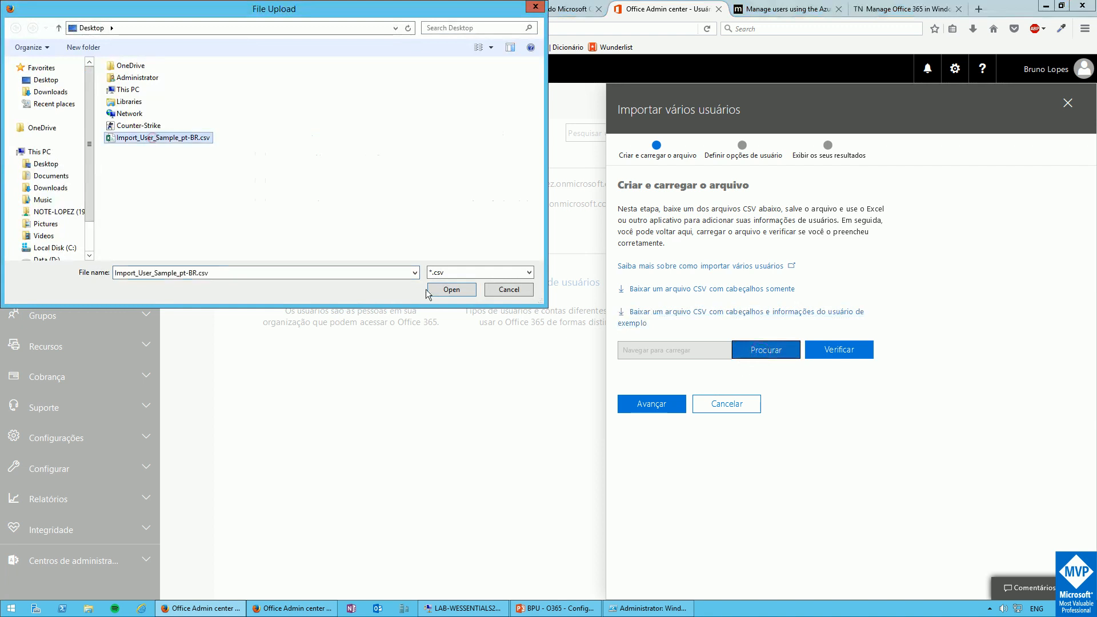
{"action": "left_click", "coordinate": [441, 289]}
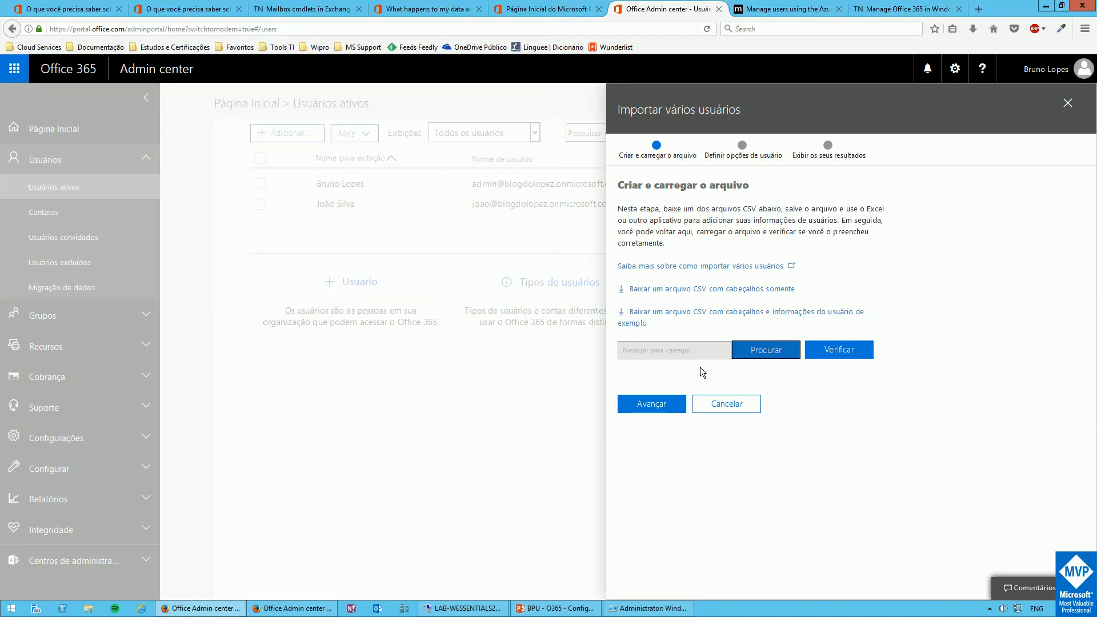
{"action": "left_click", "coordinate": [826, 354]}
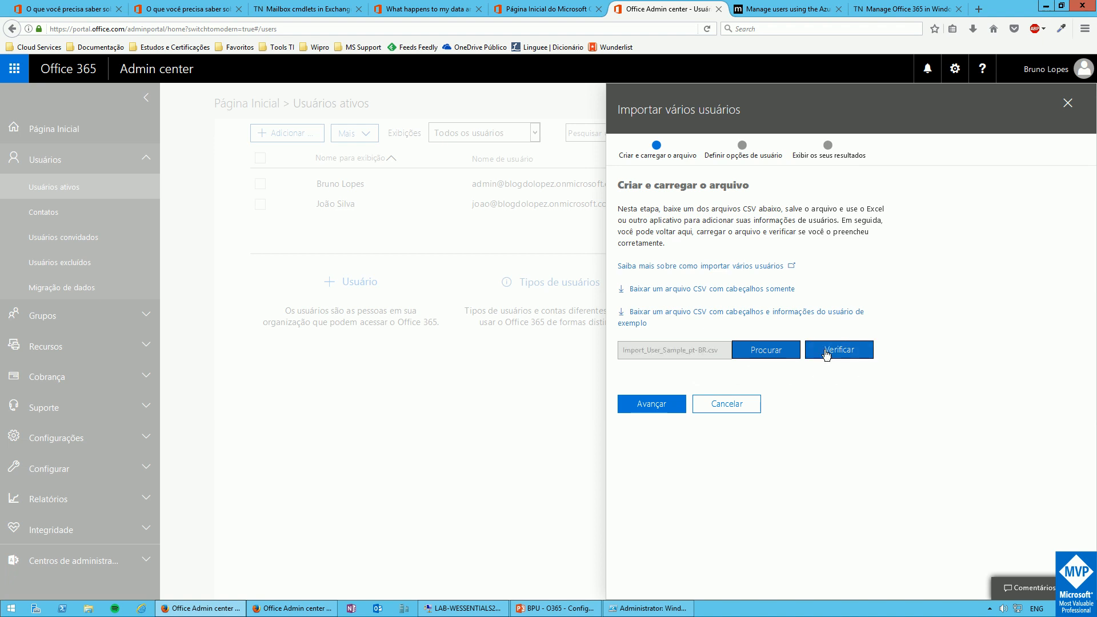
{"action": "left_click", "coordinate": [989, 608]}
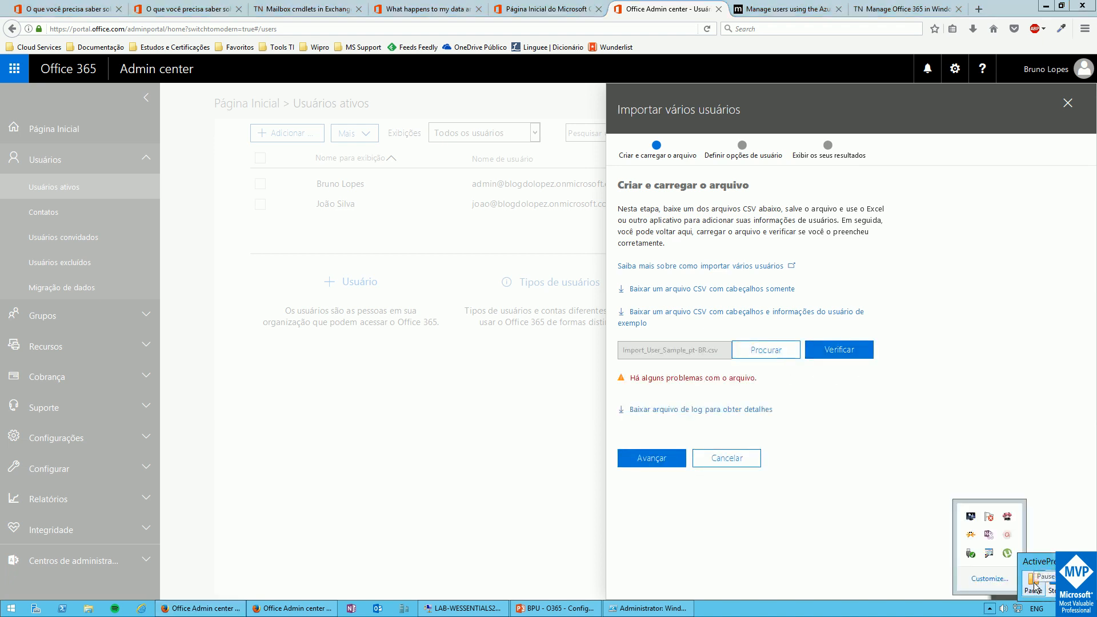
{"action": "left_click", "coordinate": [1033, 586]}
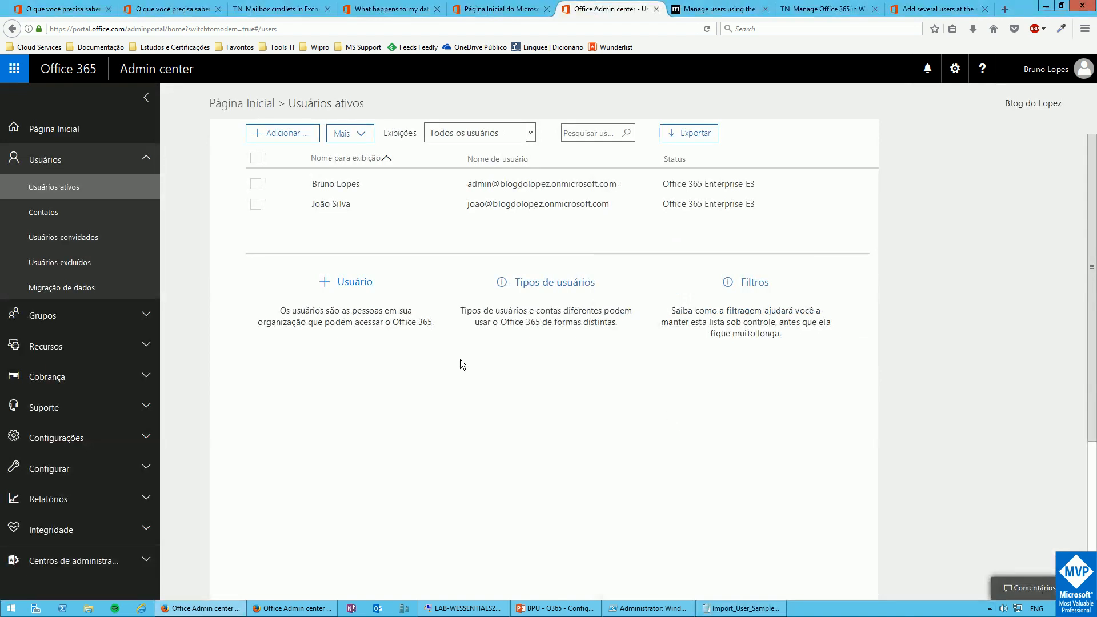
Reopen Importar vários usuários and review the sample CSV's onmicrosoft.com user names in Notepad
{"action": "left_click", "coordinate": [359, 135]}
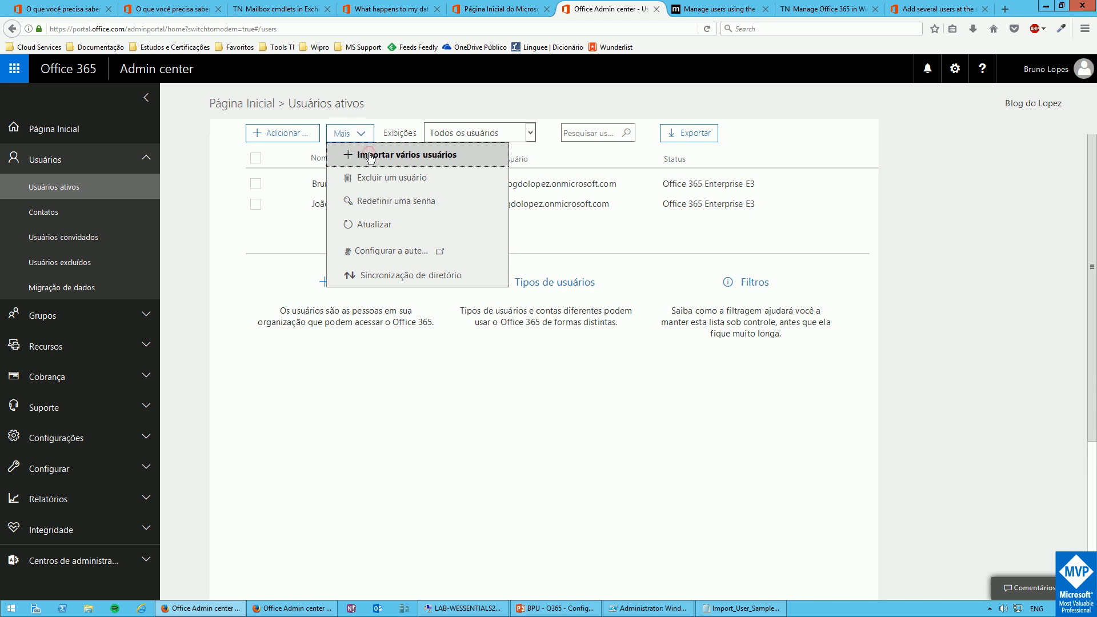
{"action": "left_click", "coordinate": [370, 156]}
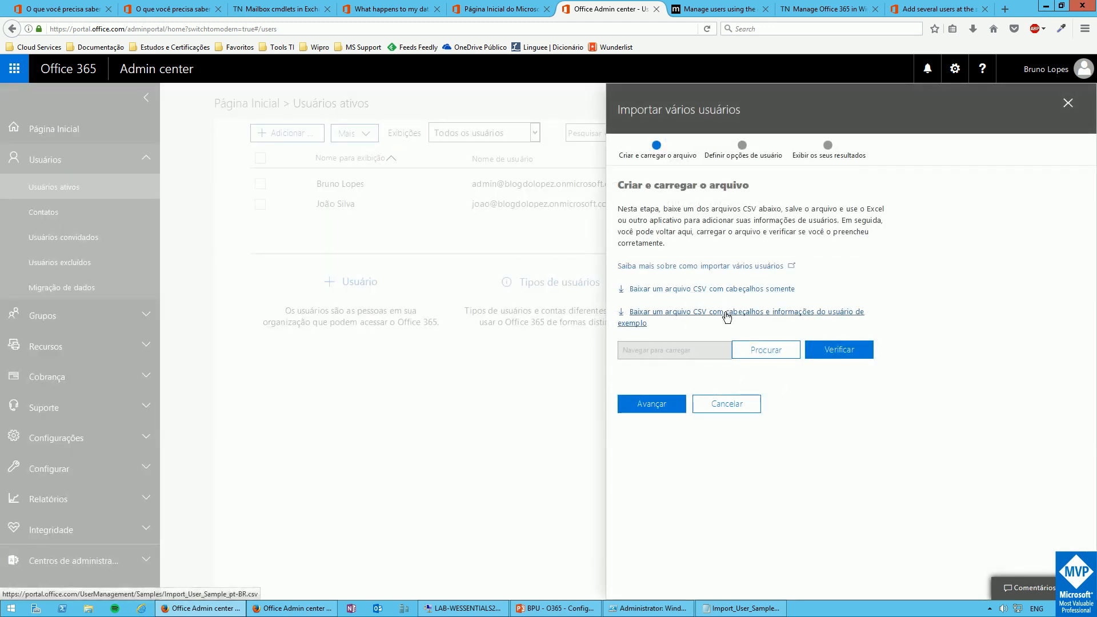
{"action": "left_click", "coordinate": [724, 610]}
{"action": "left_click", "coordinate": [727, 610]}
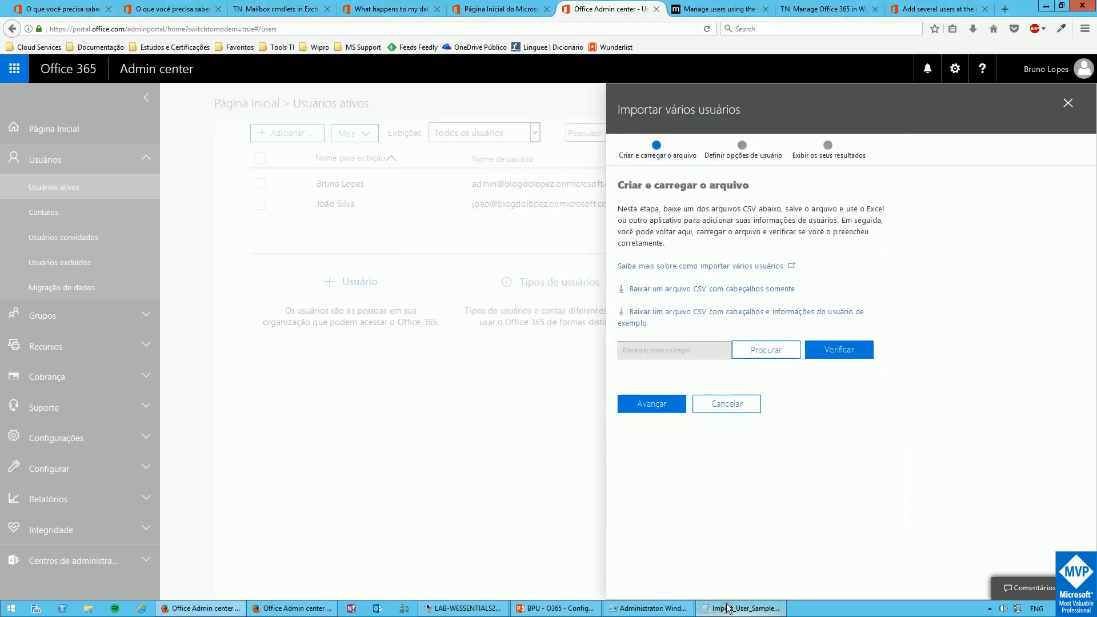
{"action": "left_click", "coordinate": [725, 609]}
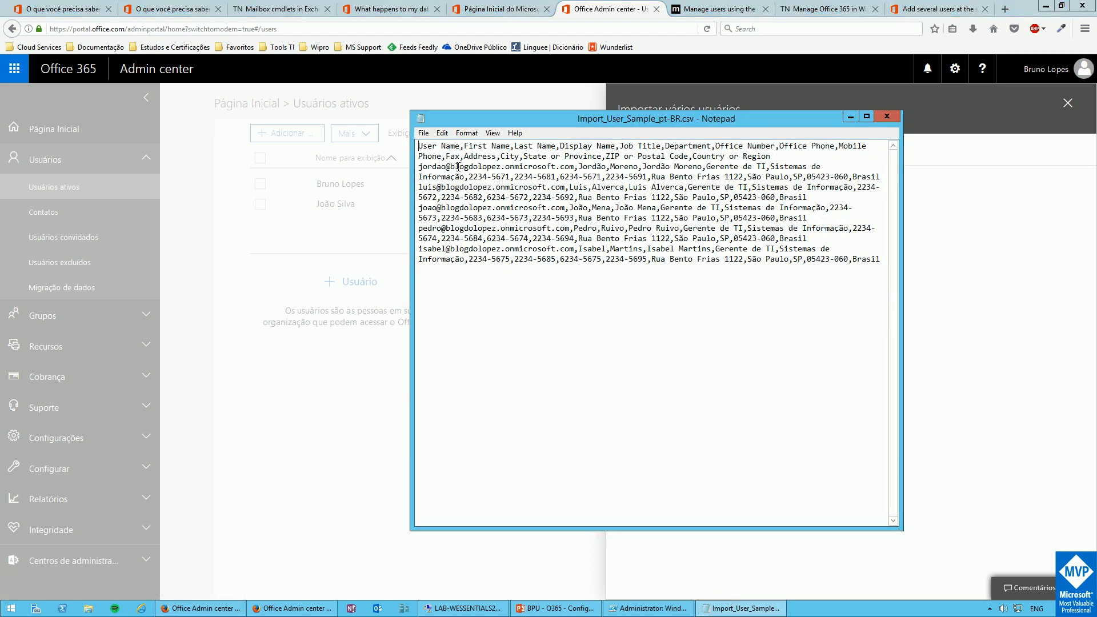
{"action": "left_click_drag", "start_coordinate": [449, 167], "coordinate": [575, 166]}
{"action": "left_click", "coordinate": [574, 166]}
Upload the Import_User_Sample CSV, validate it with Verificar, and advance to user options
{"action": "left_click", "coordinate": [886, 116]}
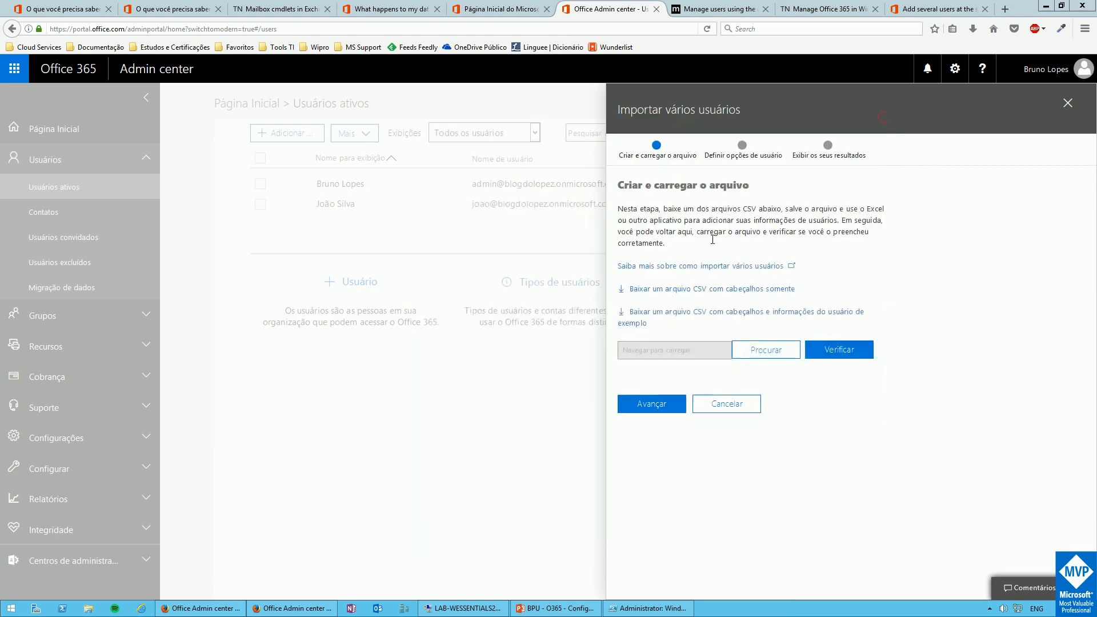
{"action": "left_click", "coordinate": [766, 353]}
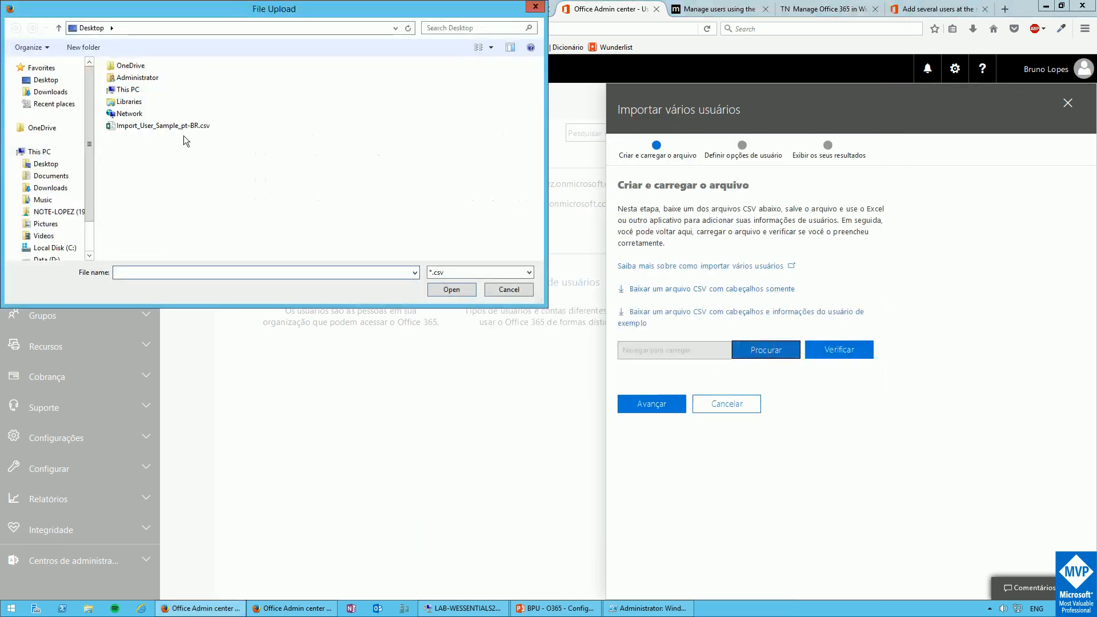
{"action": "left_click", "coordinate": [179, 125]}
{"action": "left_click", "coordinate": [457, 293]}
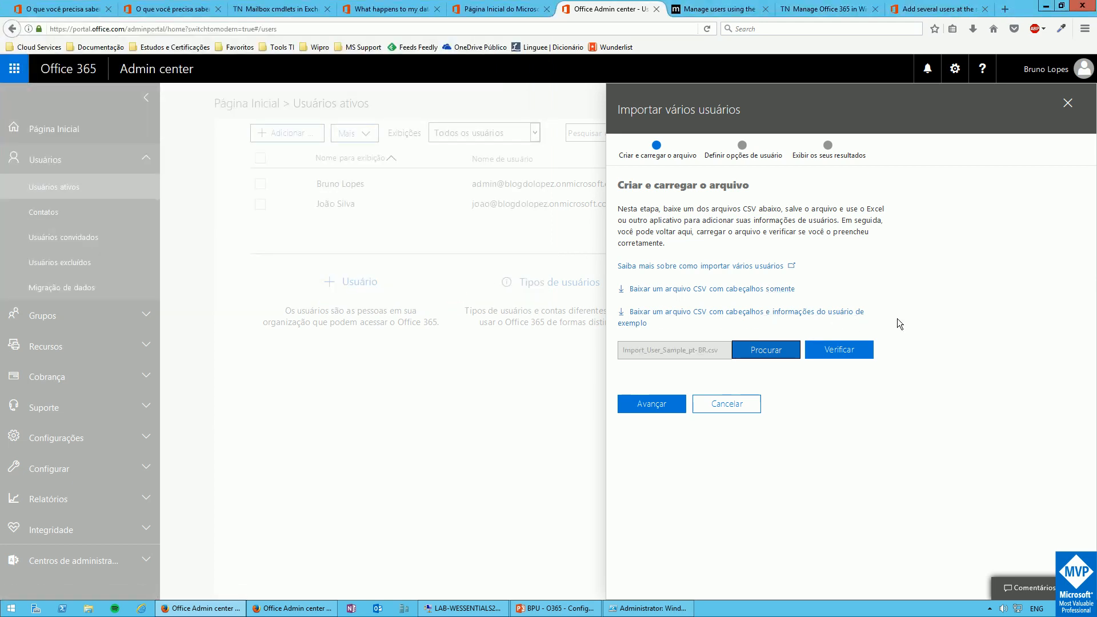
{"action": "left_click", "coordinate": [825, 352]}
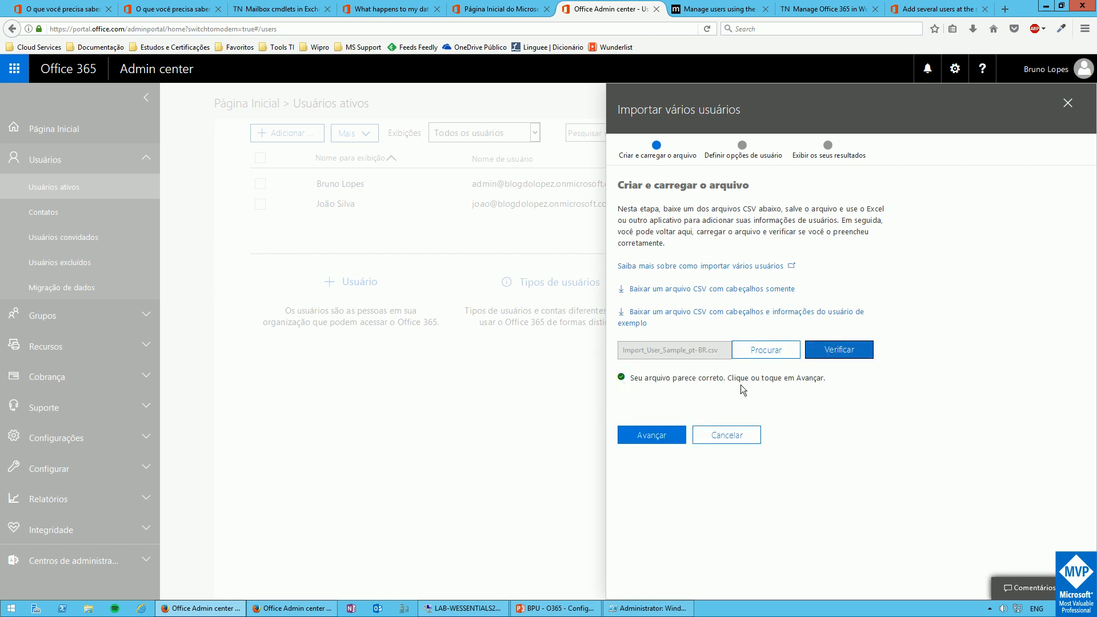
{"action": "left_click", "coordinate": [644, 440]}
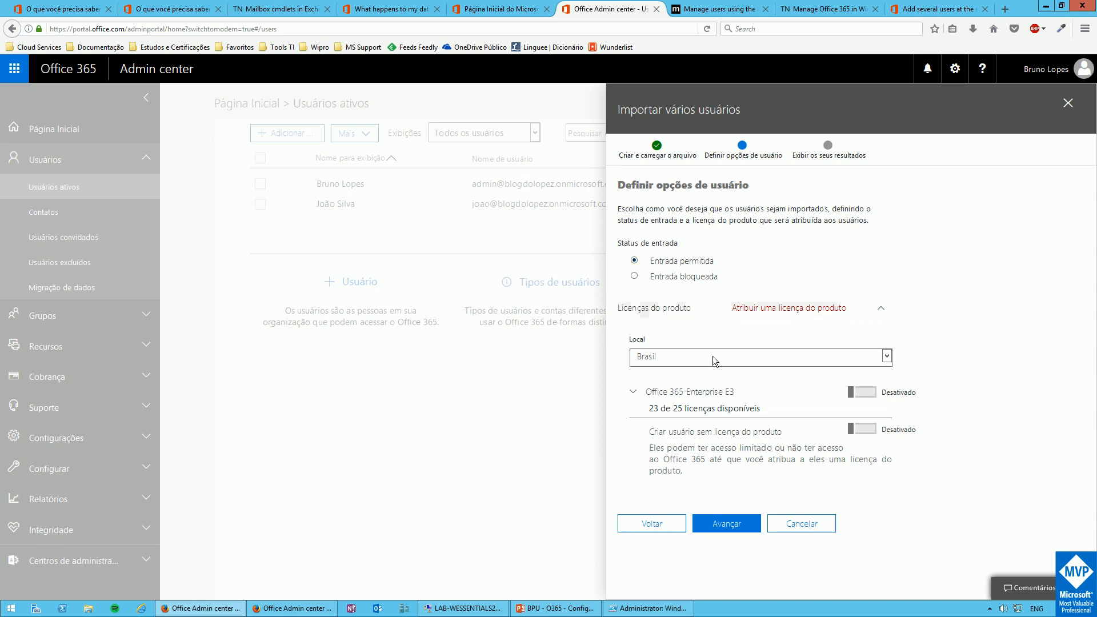
Switch the Office 365 Enterprise E3 licence to Ativado and run the user import
{"action": "left_click", "coordinate": [850, 393]}
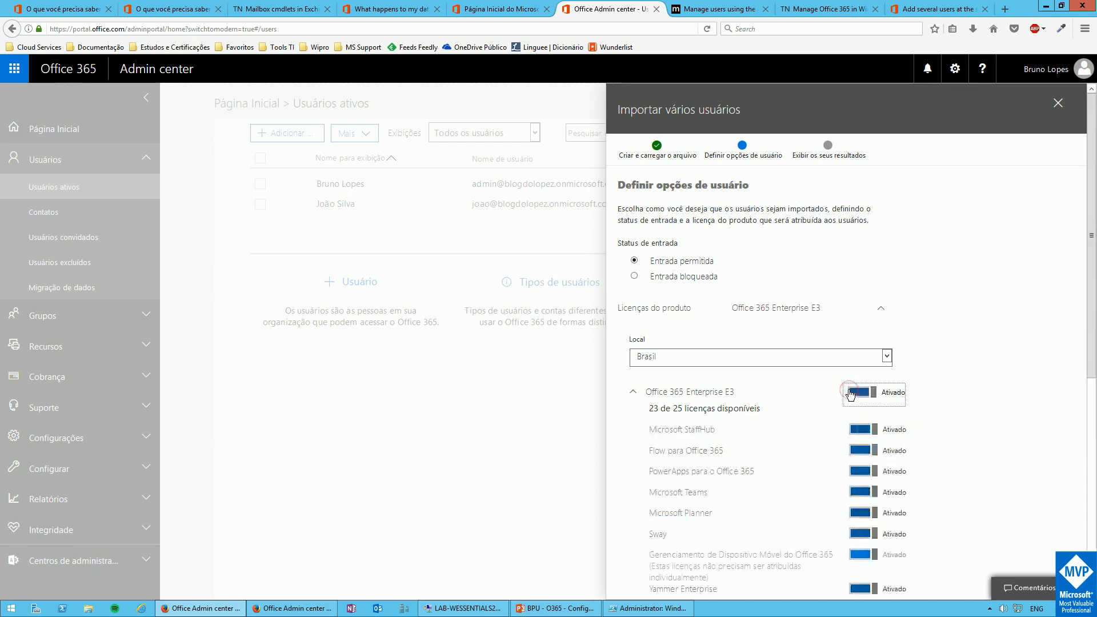
{"action": "scroll", "coordinate": [775, 403], "scroll_direction": "down", "scroll_amount": 2}
{"action": "scroll", "coordinate": [773, 401], "scroll_direction": "down", "scroll_amount": 5}
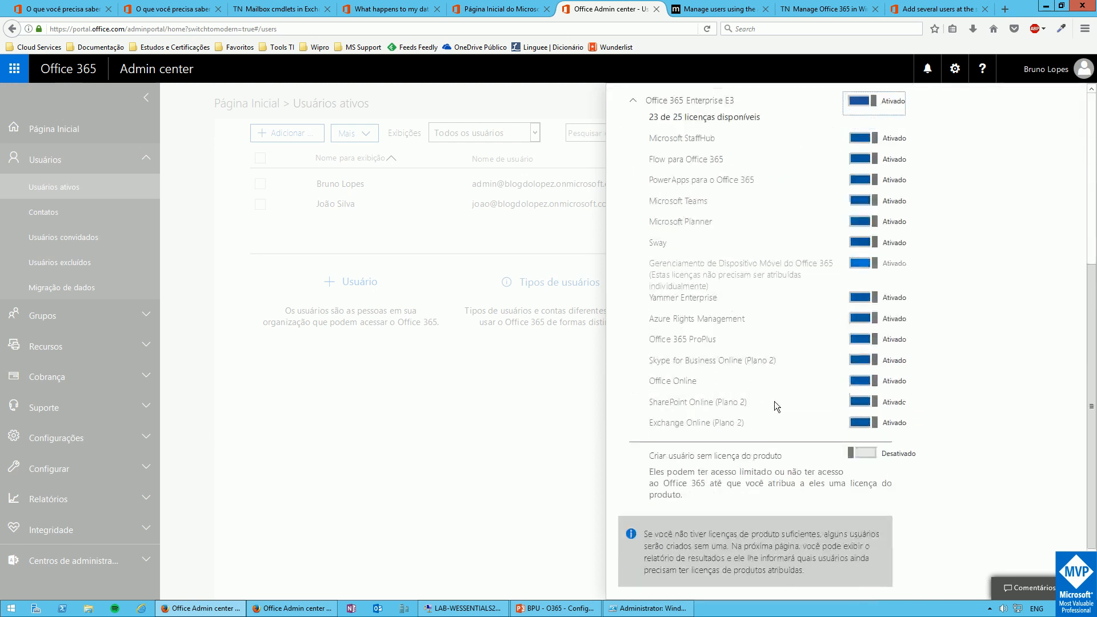
{"action": "left_click", "coordinate": [721, 563]}
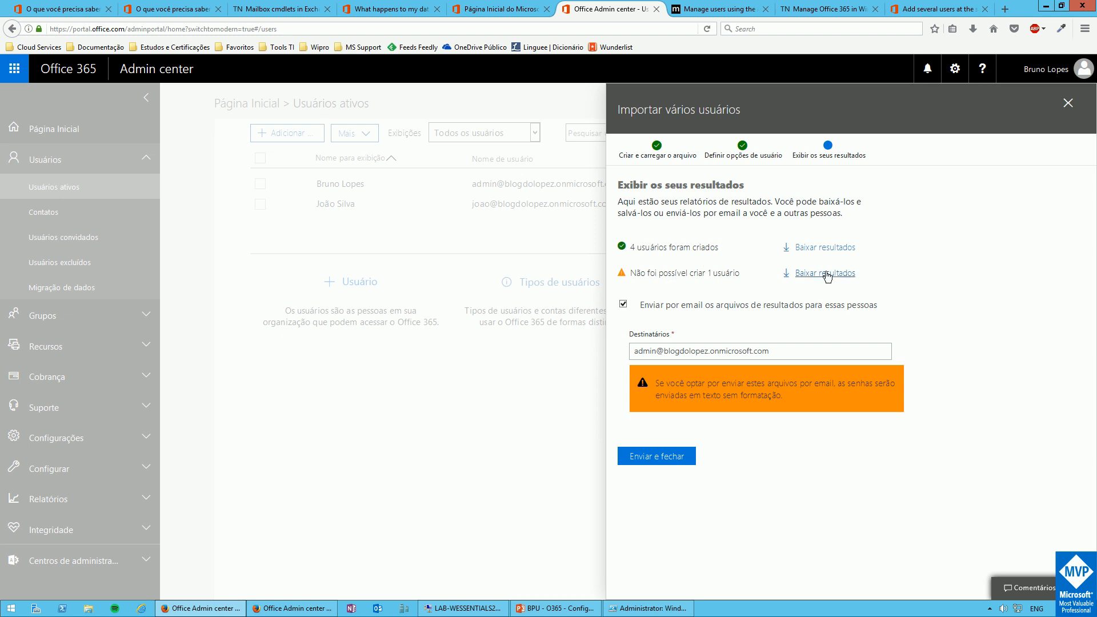
Open the failed-user results report download.csv in Notepad
{"action": "left_click", "coordinate": [799, 277]}
{"action": "left_click", "coordinate": [371, 326]}
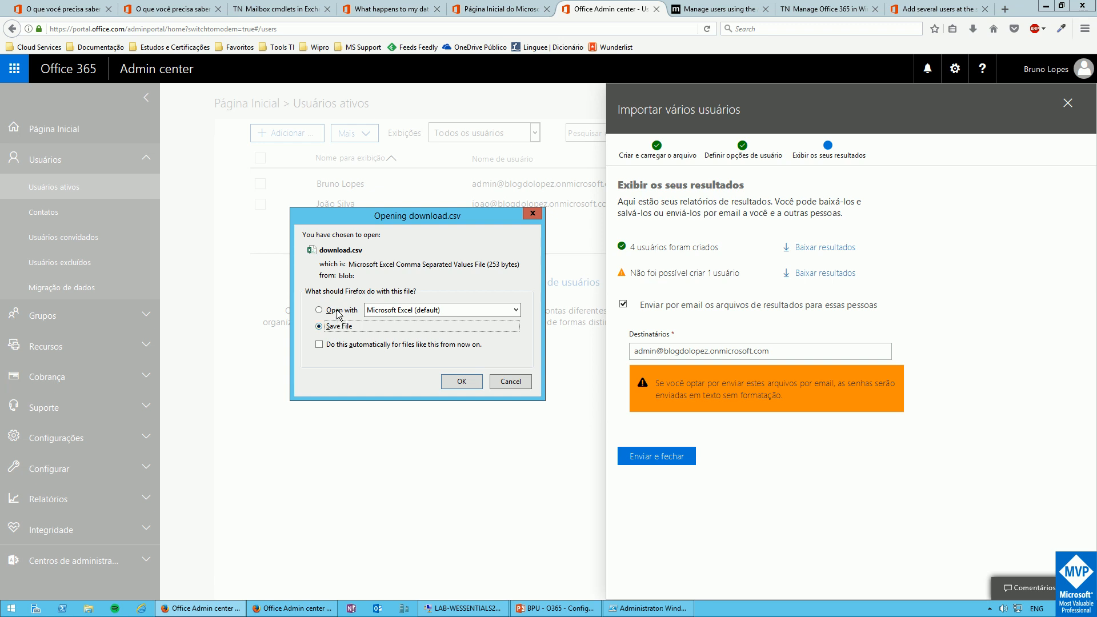
{"action": "left_click", "coordinate": [350, 310]}
{"action": "left_click", "coordinate": [400, 311]}
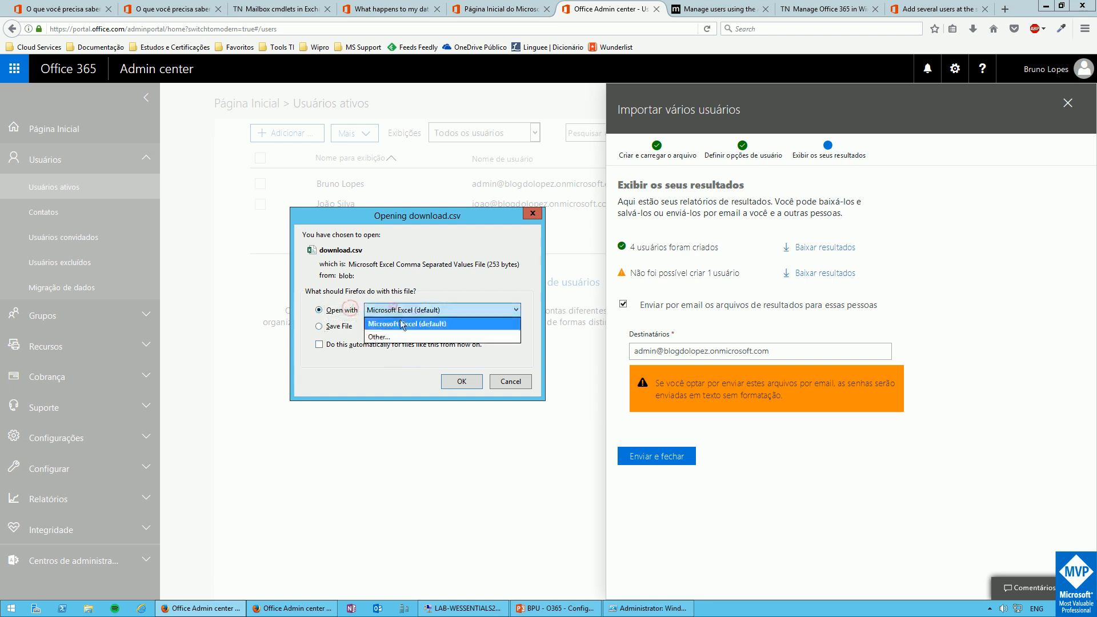
{"action": "left_click", "coordinate": [400, 337]}
{"action": "double_click", "coordinate": [377, 291]}
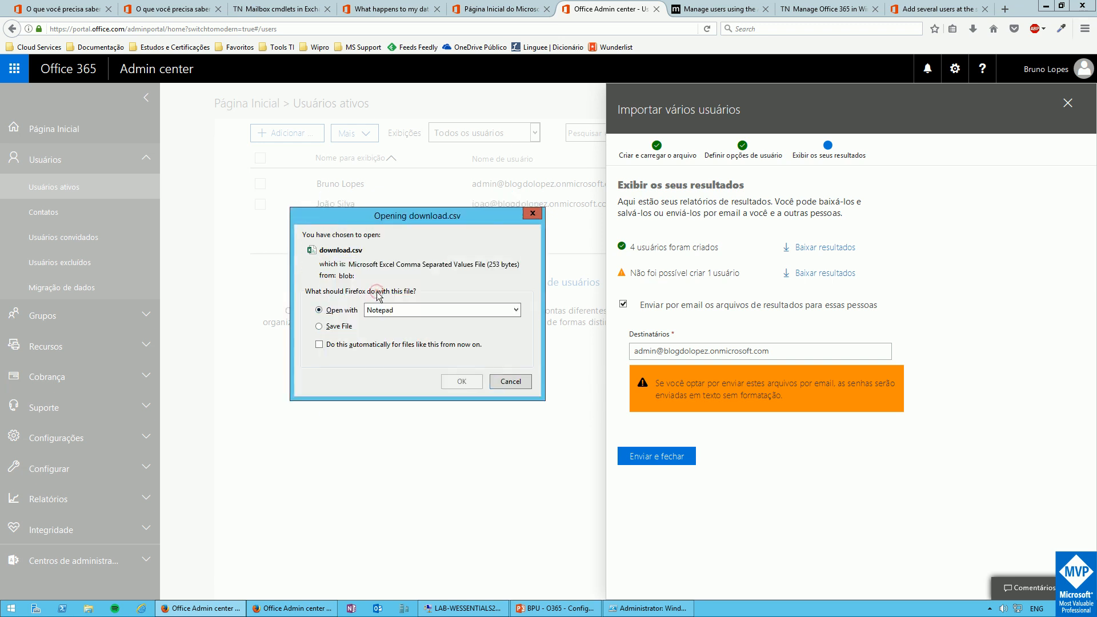
{"action": "left_click", "coordinate": [454, 381]}
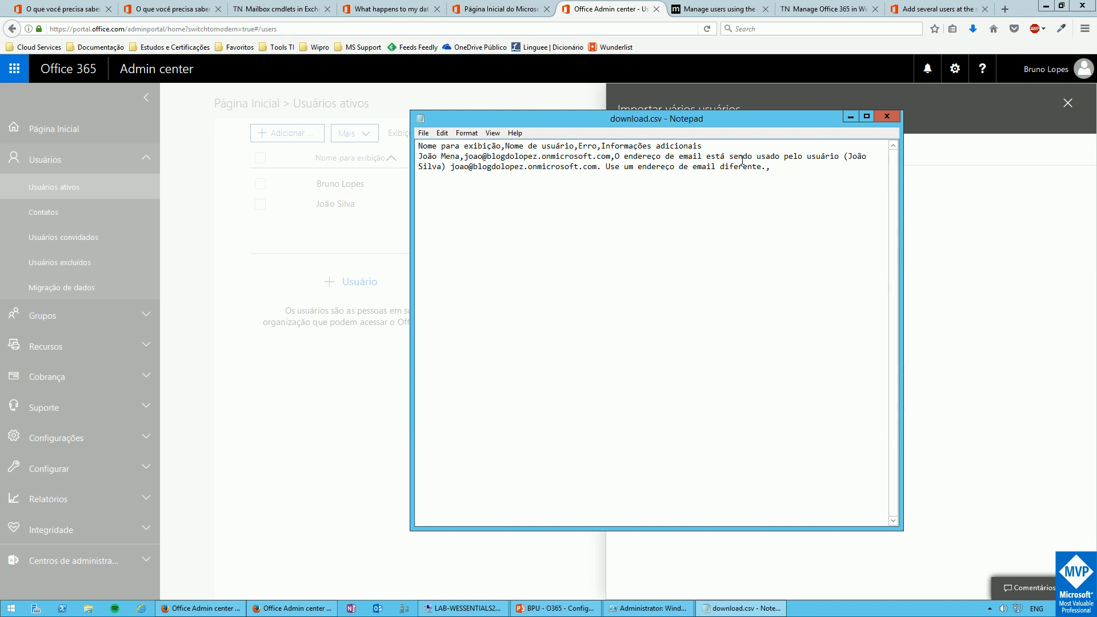
Highlight the already-used e-mail address in the report, then close Notepad
{"action": "left_click_drag", "start_coordinate": [451, 166], "coordinate": [601, 167]}
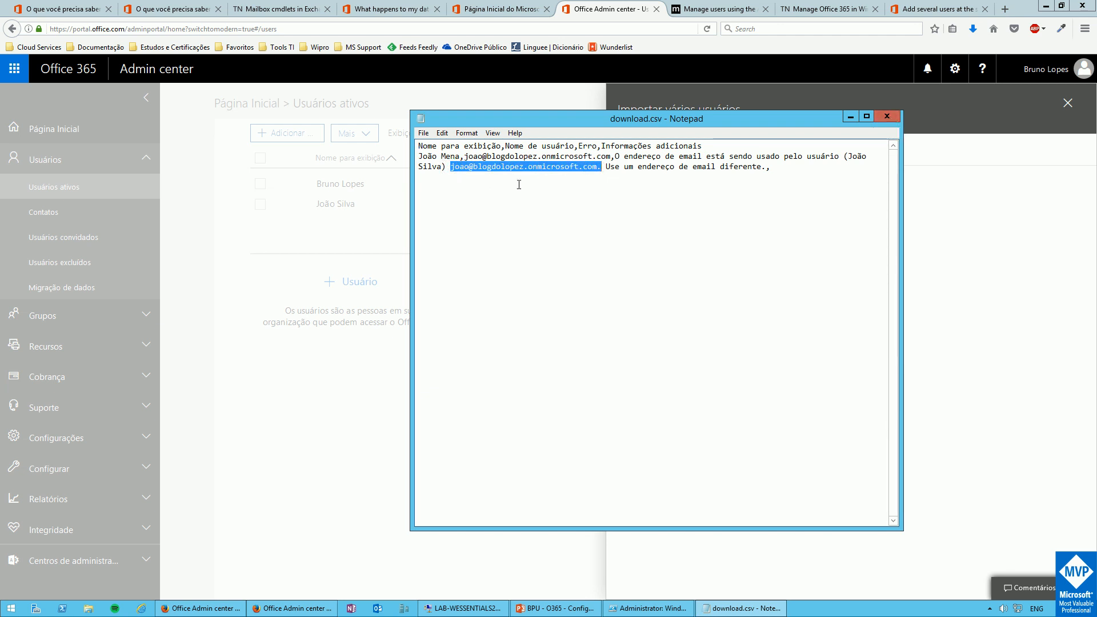
{"action": "left_click", "coordinate": [886, 116]}
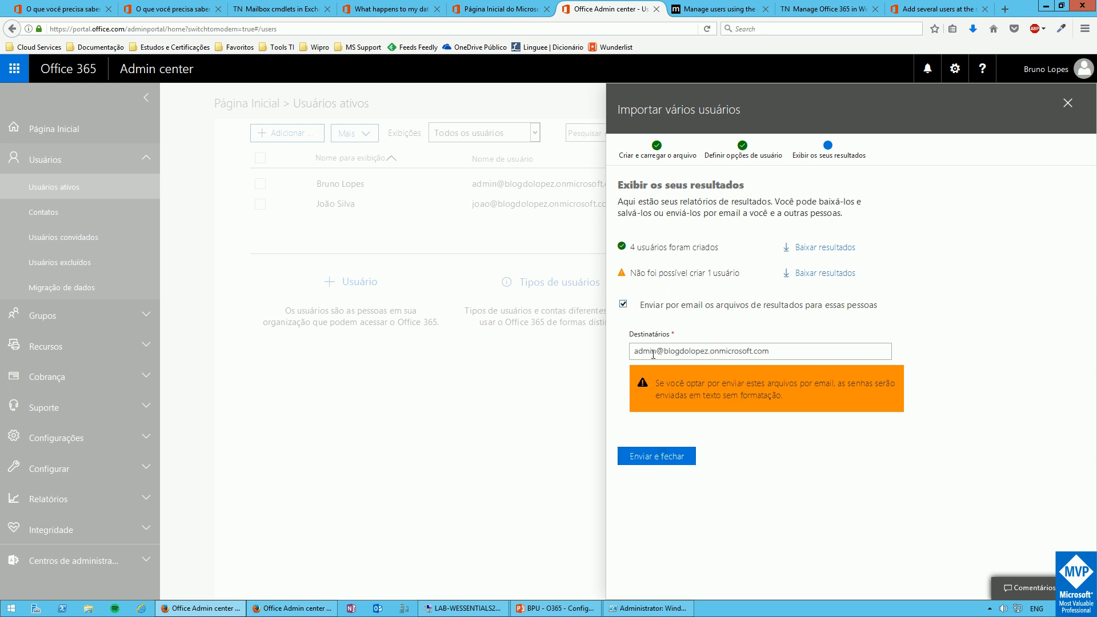
E-mail the import result files and close the import panel with Enviar e fechar
{"action": "left_click", "coordinate": [653, 456]}
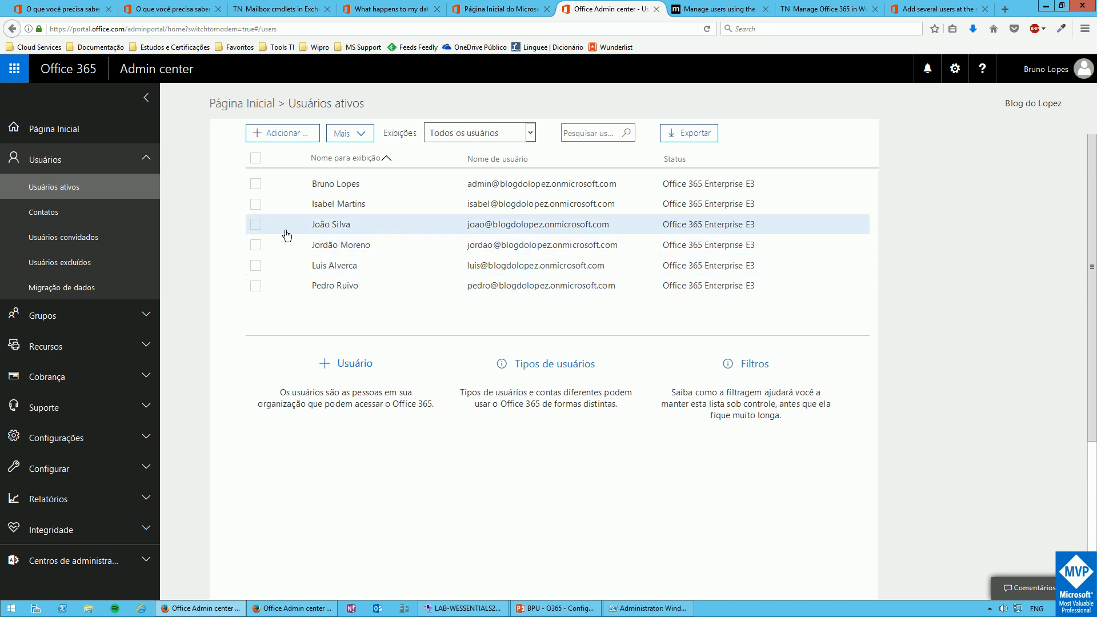
Delete the fourth-row user from Active users and close the deletion summary
{"action": "left_click", "coordinate": [256, 247]}
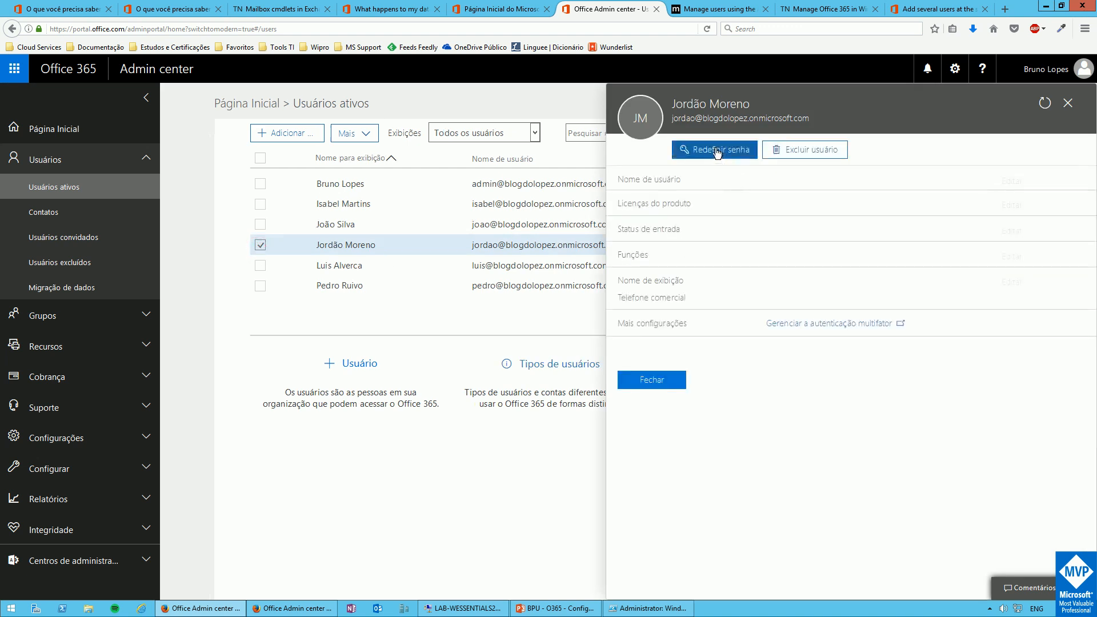
{"action": "left_click", "coordinate": [798, 151]}
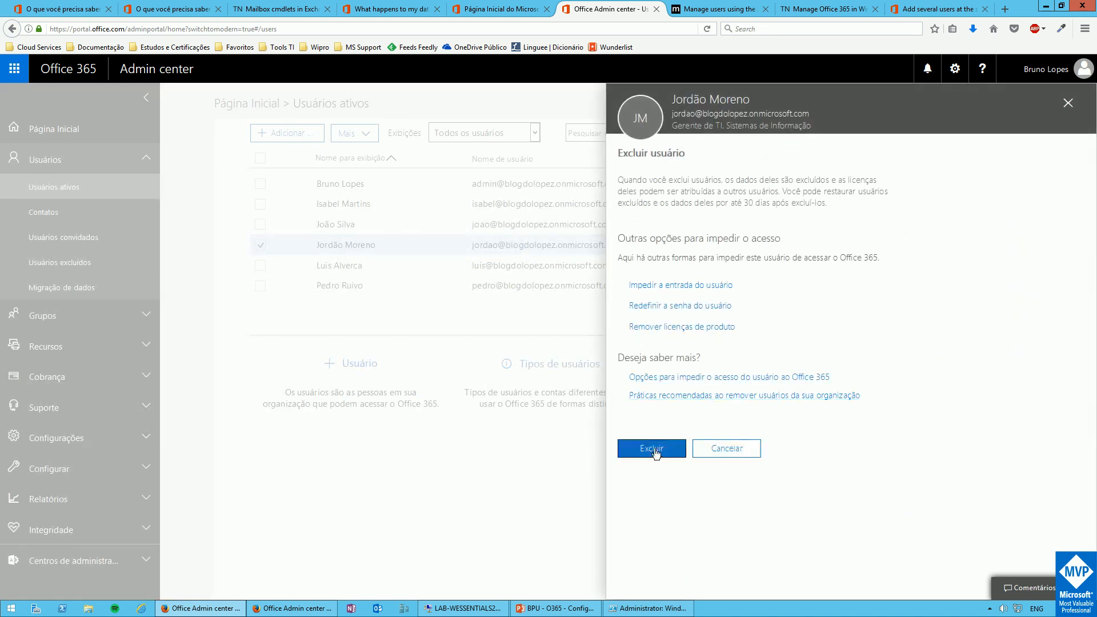
{"action": "left_click", "coordinate": [655, 451]}
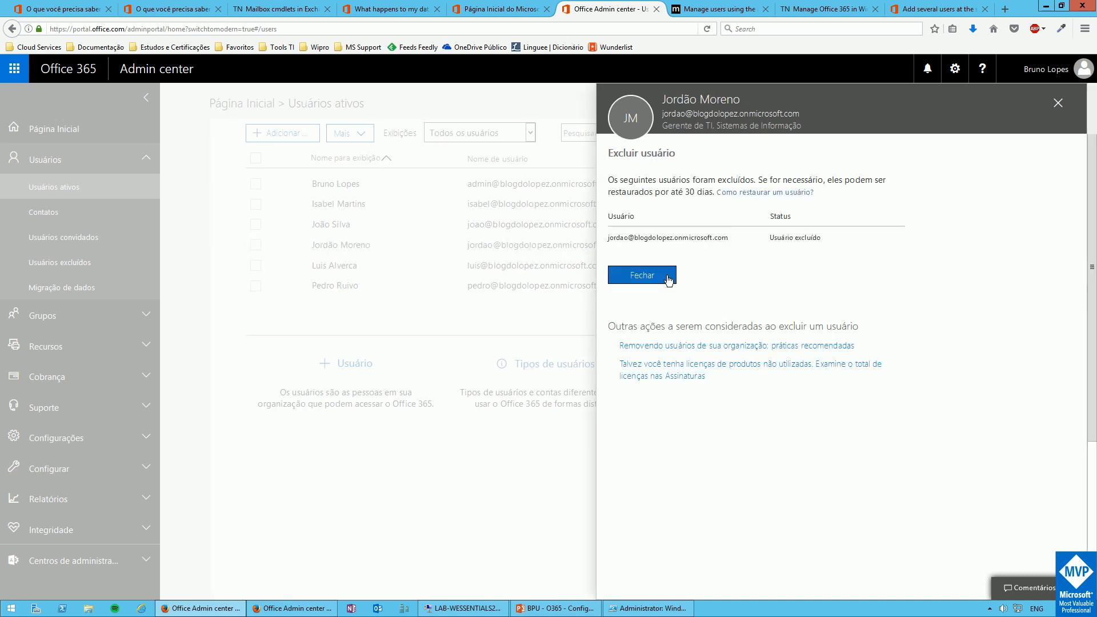
{"action": "left_click", "coordinate": [657, 277]}
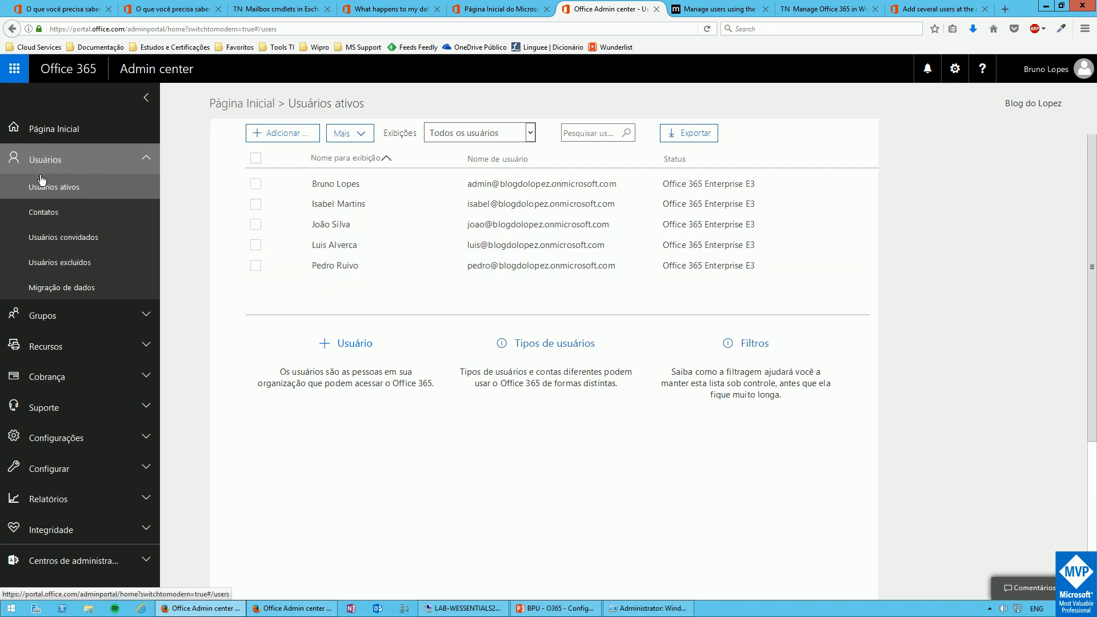
Restore the deleted user with an auto-generated password, e-mail it, and return to Usuários ativos
{"action": "left_click", "coordinate": [51, 266]}
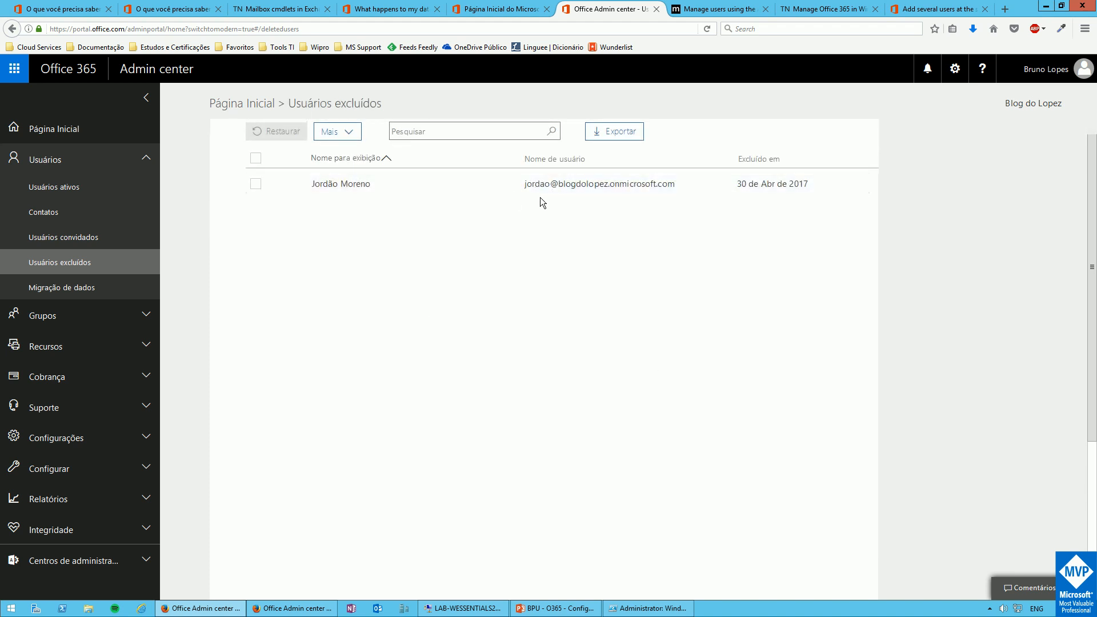
{"action": "left_click", "coordinate": [255, 187]}
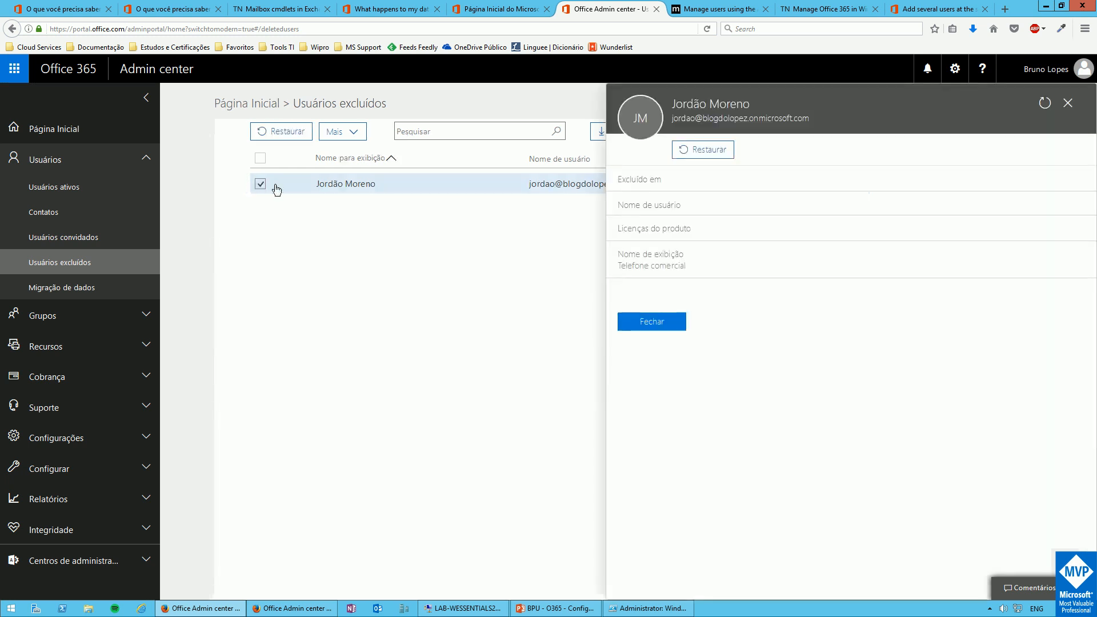
{"action": "left_click", "coordinate": [693, 151]}
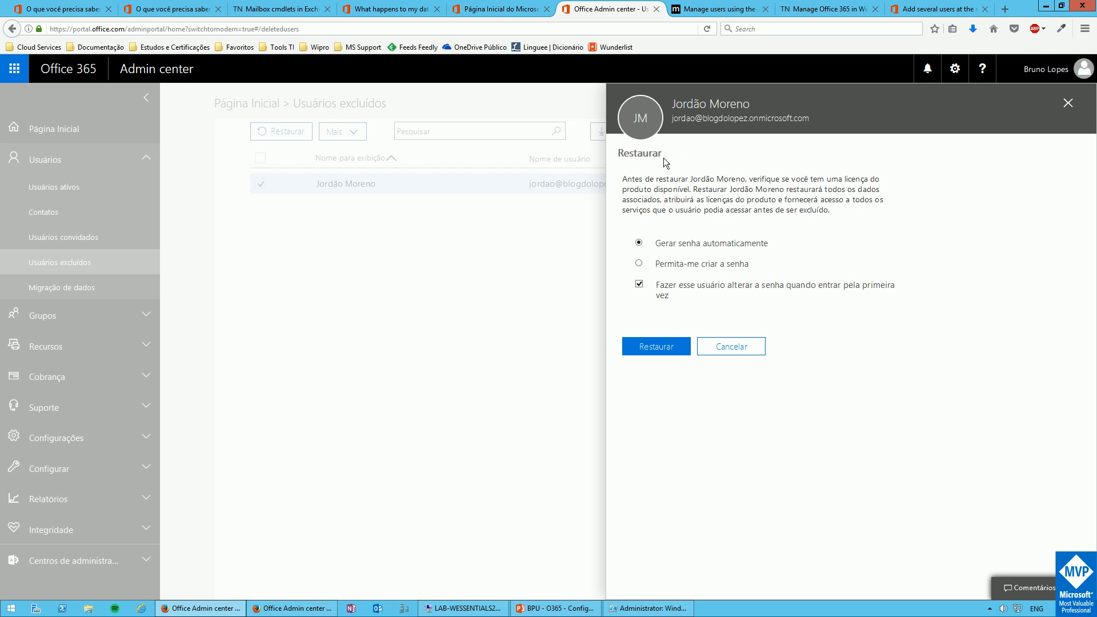
{"action": "left_click", "coordinate": [658, 348]}
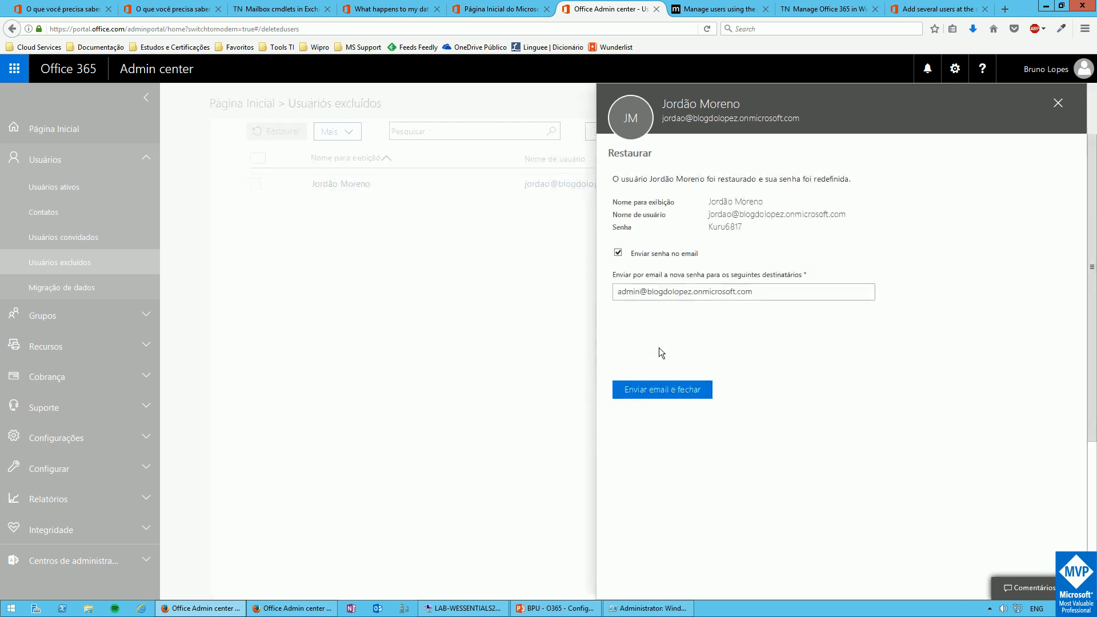
{"action": "left_click", "coordinate": [657, 391]}
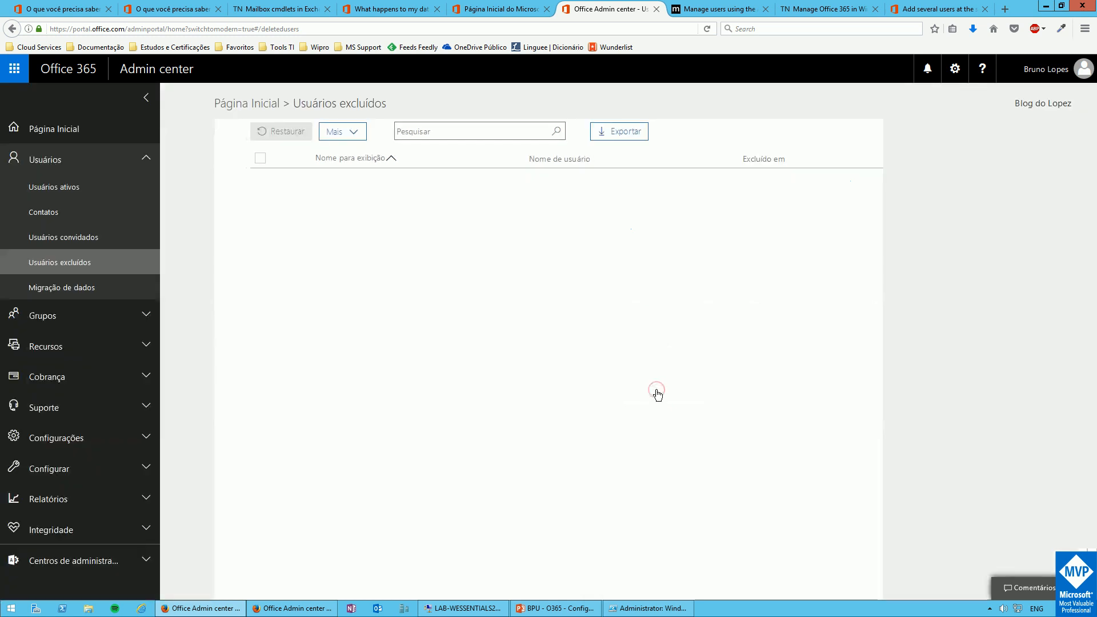
{"action": "left_click", "coordinate": [47, 196]}
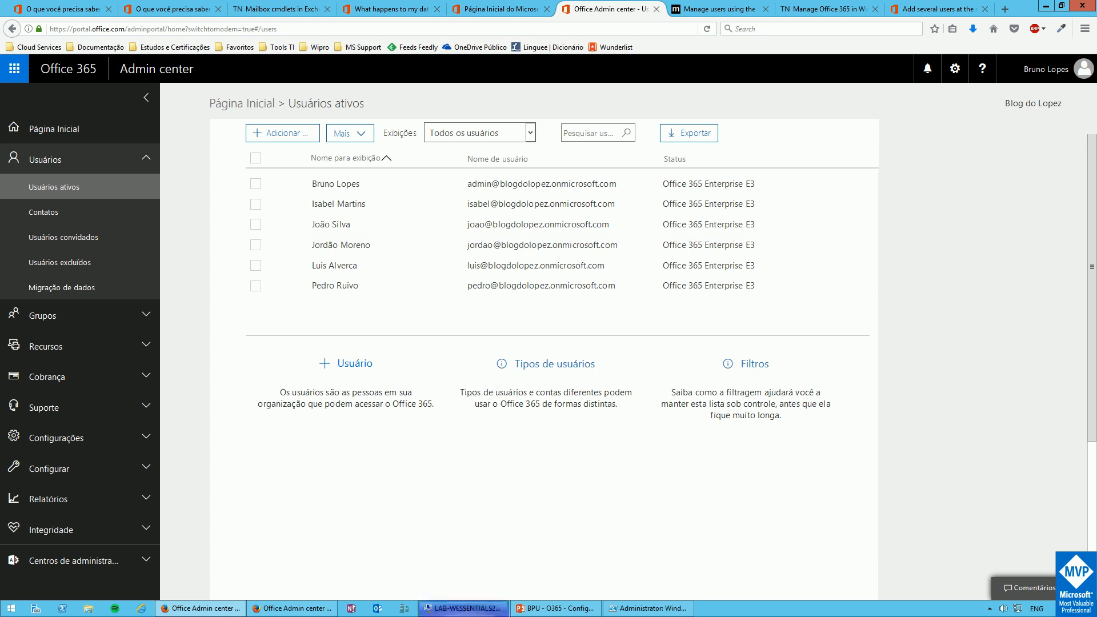
Unlock the server VM, sign in as Admin with its password, and launch the Essentials Dashboard
{"action": "left_click", "coordinate": [462, 609]}
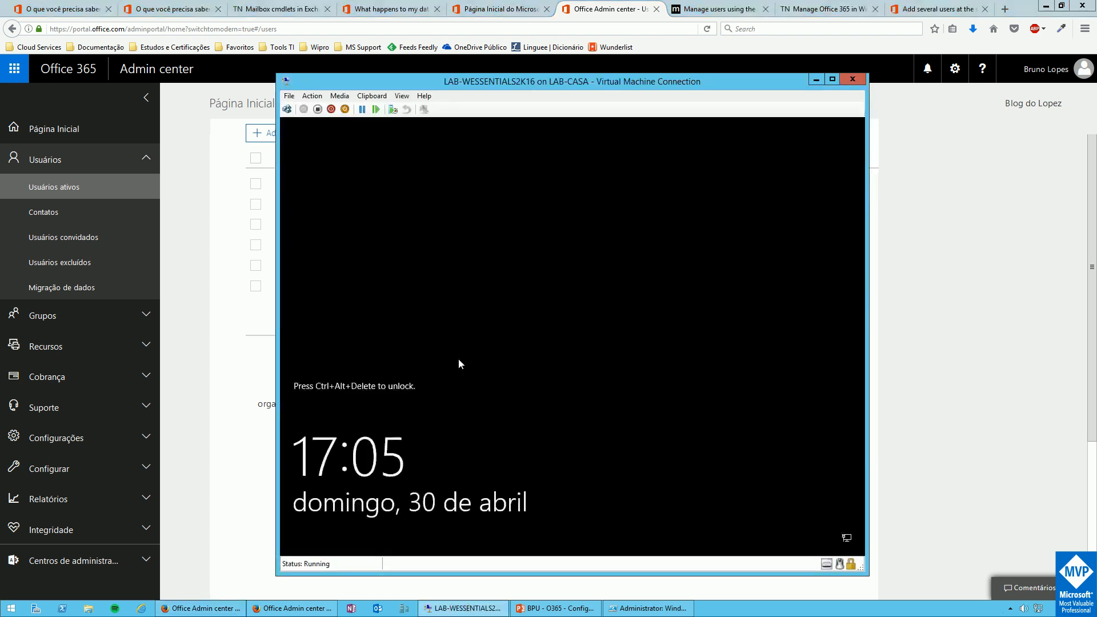
{"action": "left_click", "coordinate": [287, 110]}
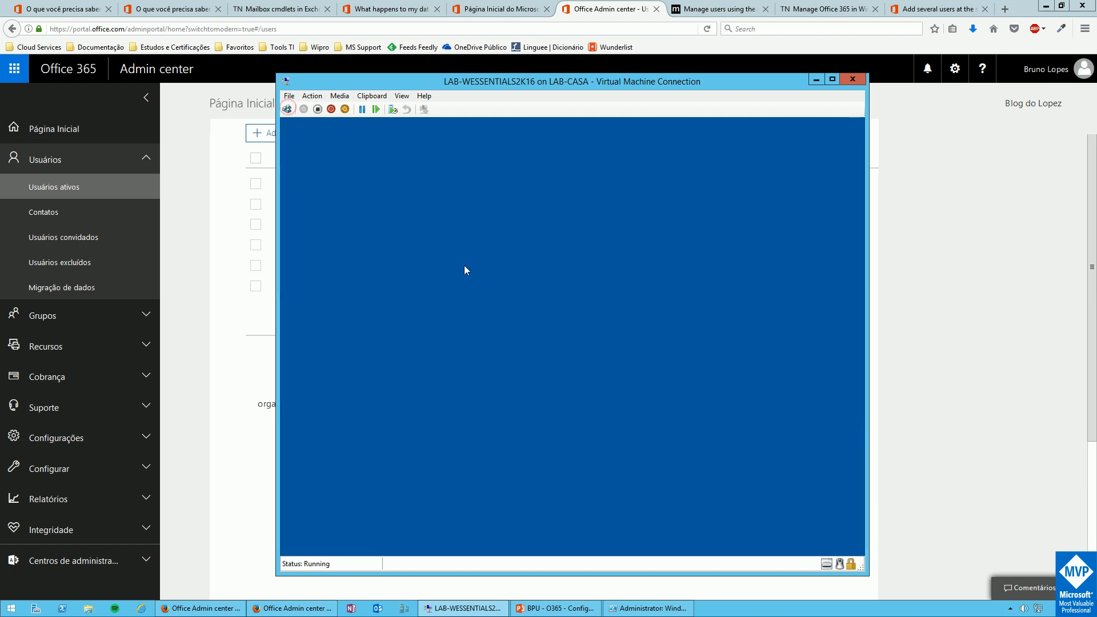
{"action": "type", "text": "P@ssw0rd1"}
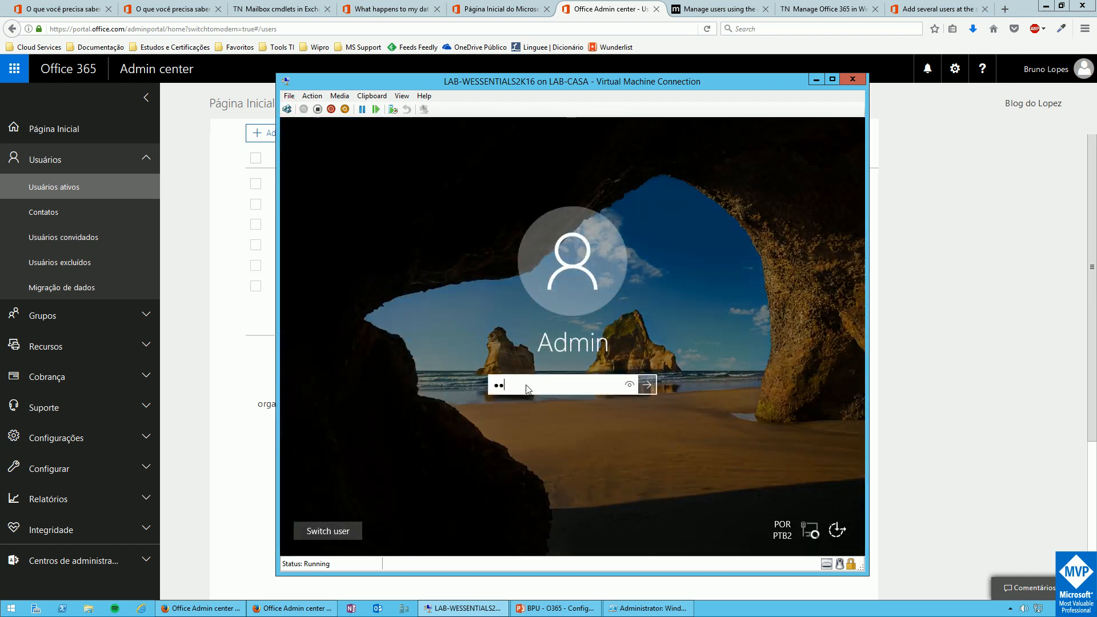
{"action": "key", "text": "Return"}
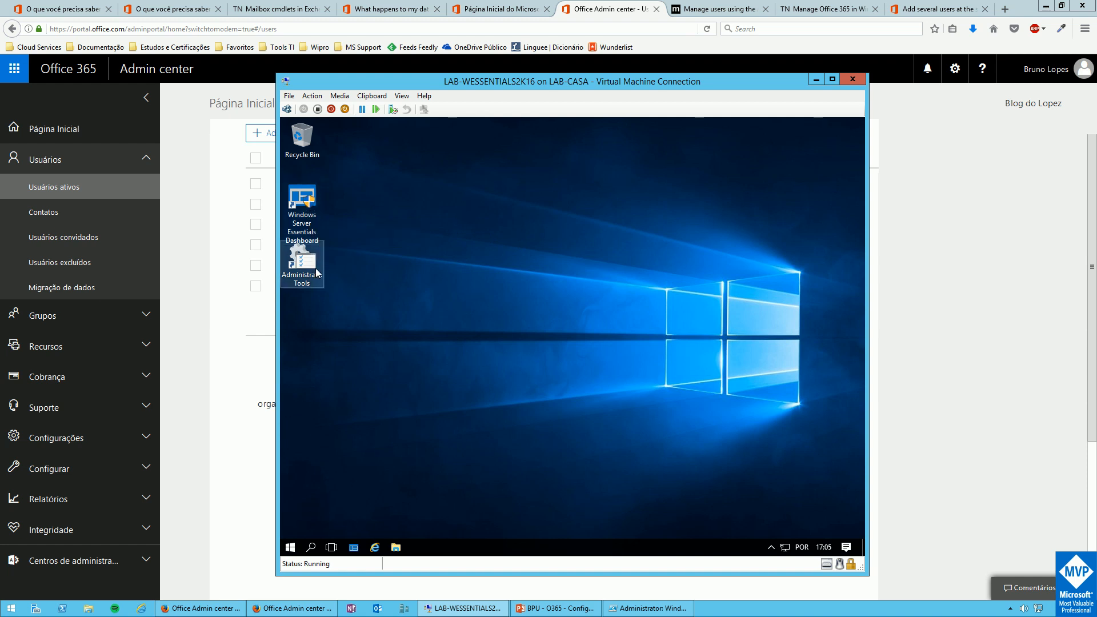
{"action": "double_click", "coordinate": [306, 199]}
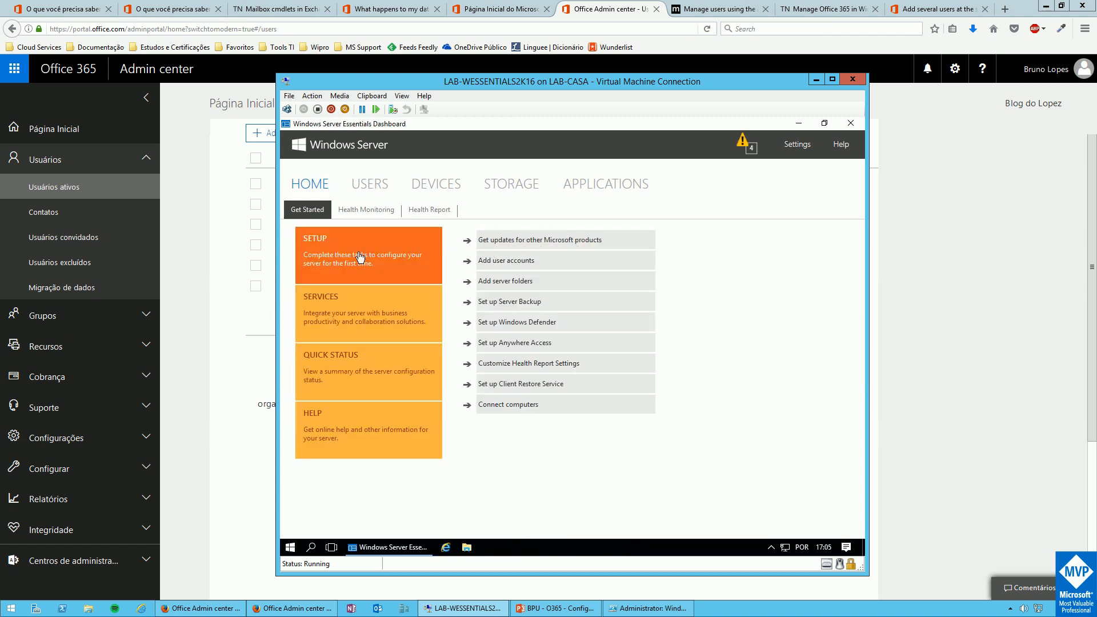
Start Integrate with Microsoft Office 365 from Services, choosing an existing subscription
{"action": "left_click", "coordinate": [349, 308]}
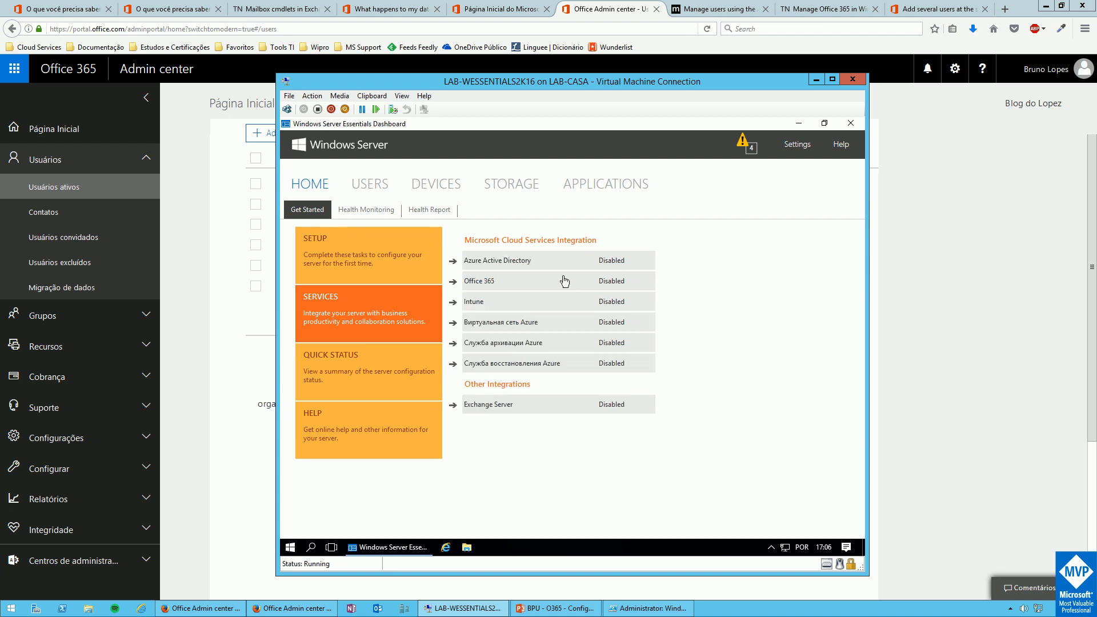
{"action": "left_click", "coordinate": [510, 286]}
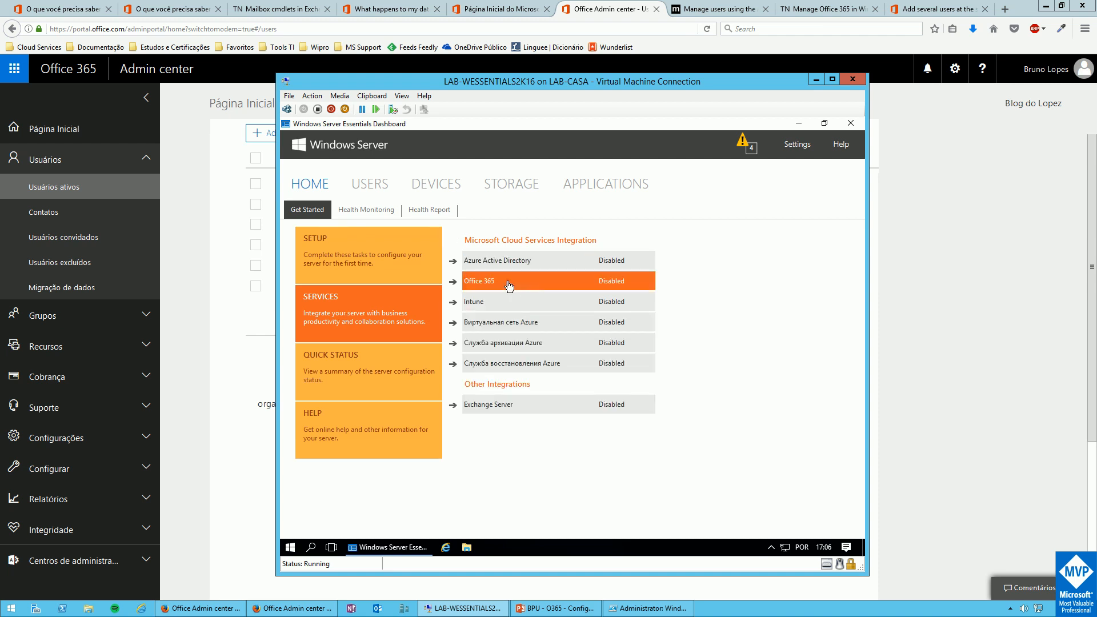
{"action": "left_click", "coordinate": [509, 283]}
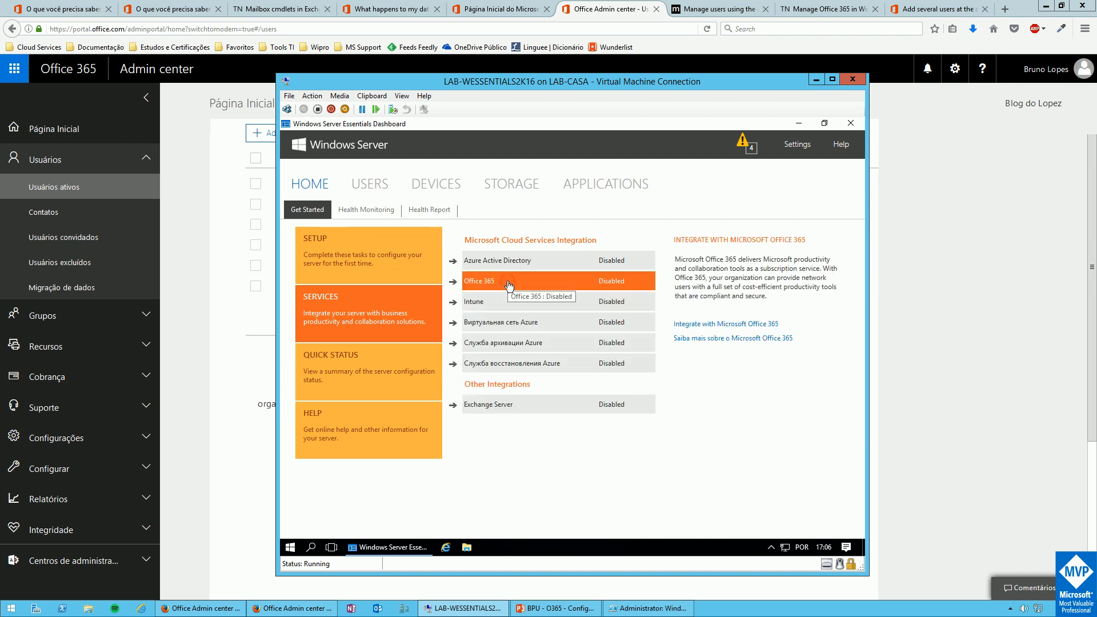
{"action": "left_click", "coordinate": [708, 325]}
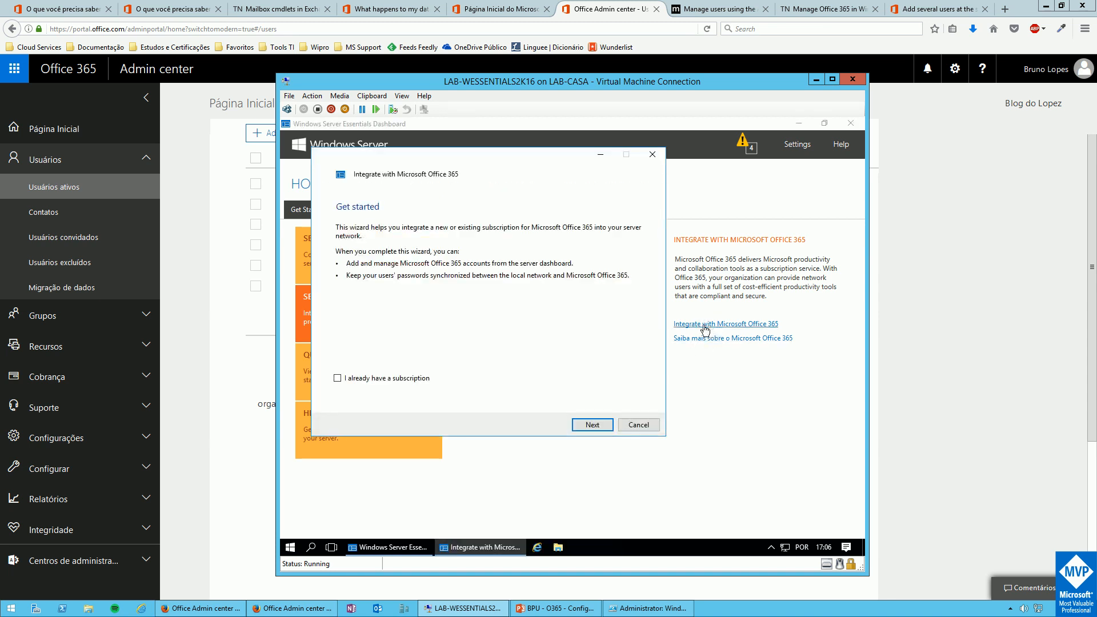
{"action": "left_click", "coordinate": [371, 377]}
{"action": "left_click", "coordinate": [588, 425]}
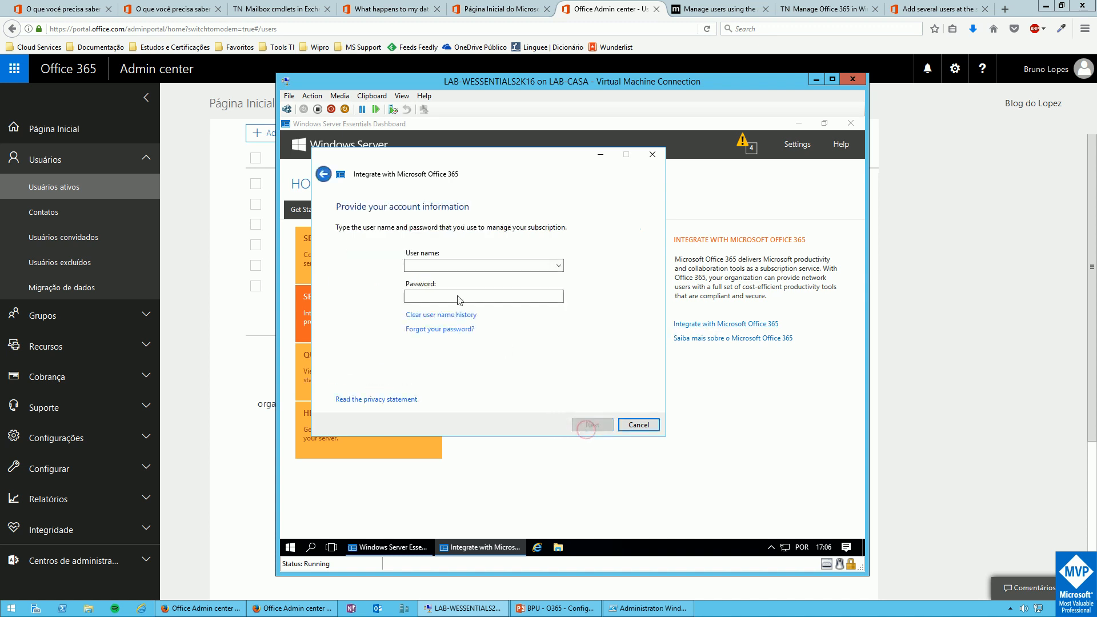
Enter the Office 365 admin credentials, accept the strong password policy, and begin configuration
{"action": "left_click", "coordinate": [460, 266]}
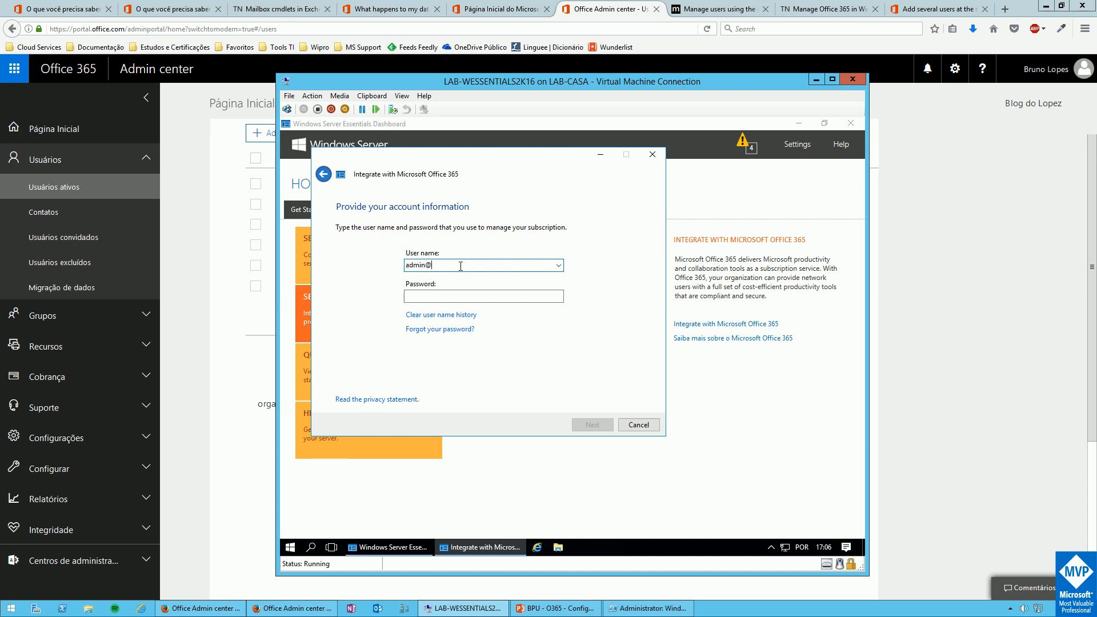
{"action": "key", "text": "Tab"}
{"action": "type", "text": "*****"}
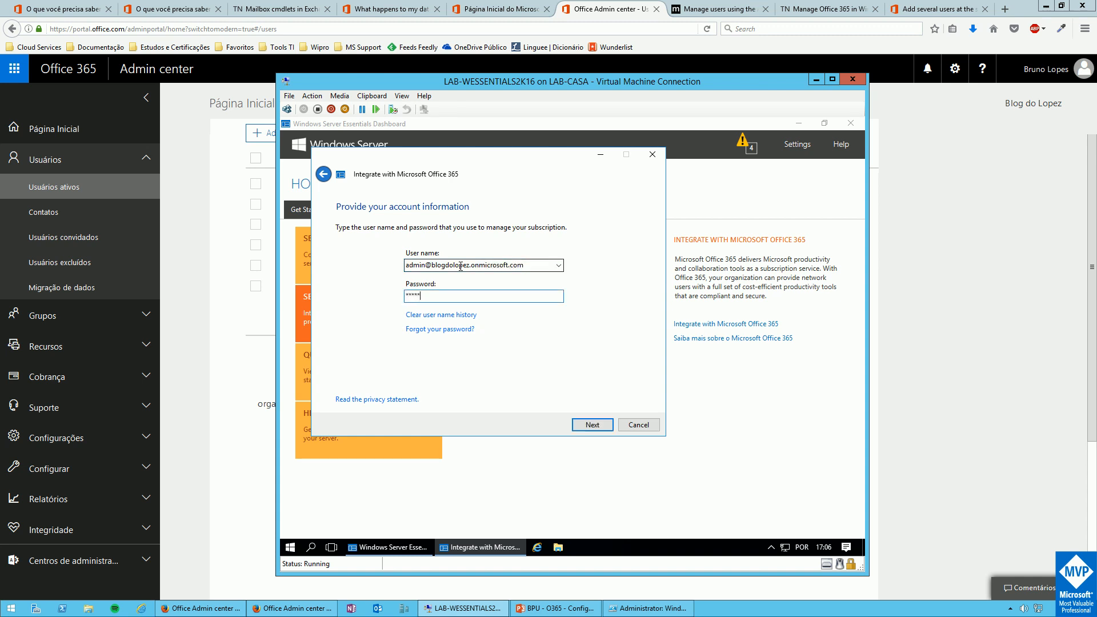
{"action": "left_click", "coordinate": [591, 424]}
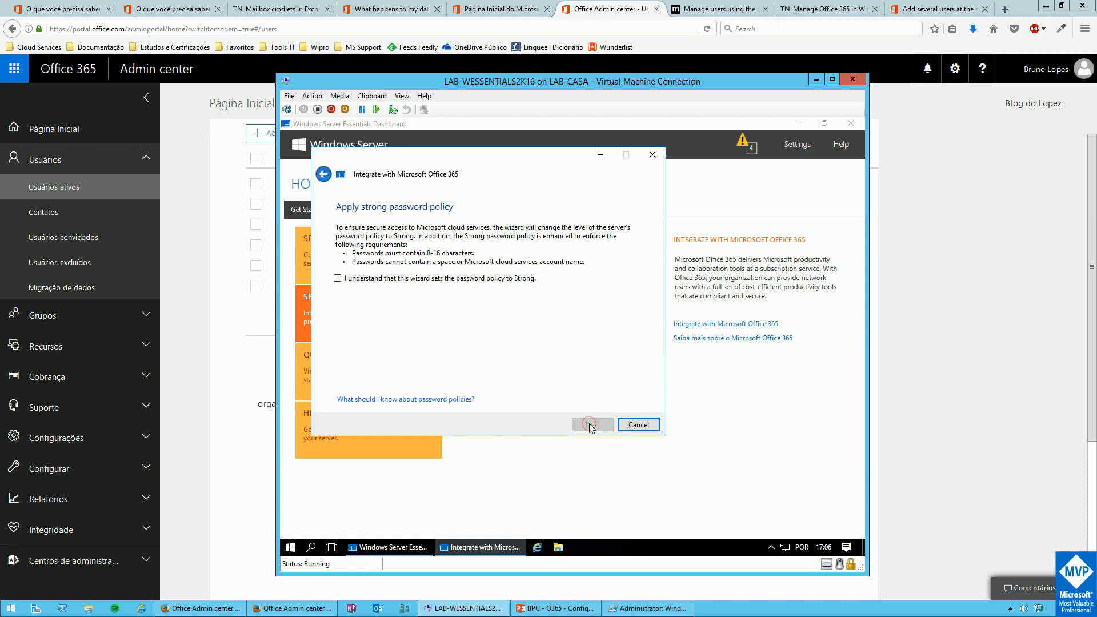
{"action": "left_click", "coordinate": [410, 280]}
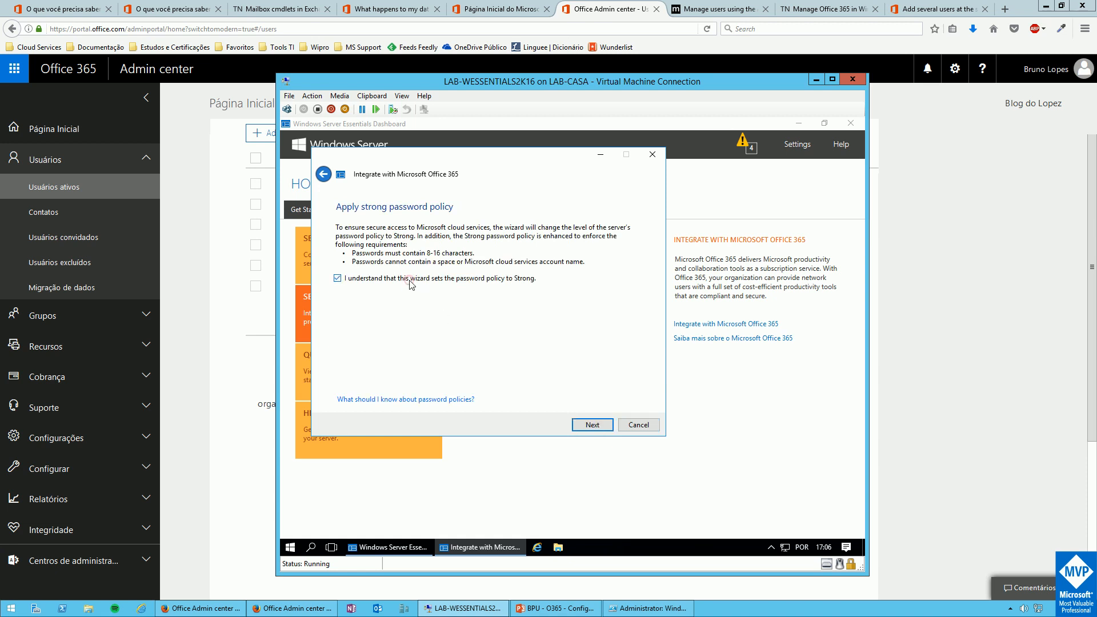
{"action": "left_click", "coordinate": [590, 425]}
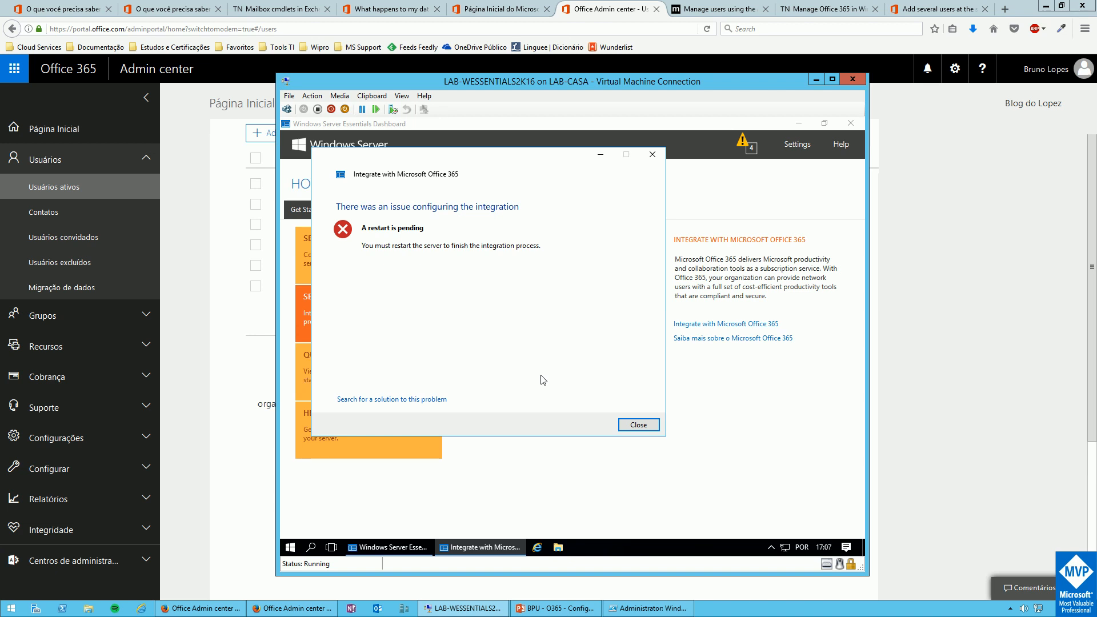
Dismiss the restart-pending error and restart the server from the Start button's shutdown options
{"action": "left_click", "coordinate": [638, 425]}
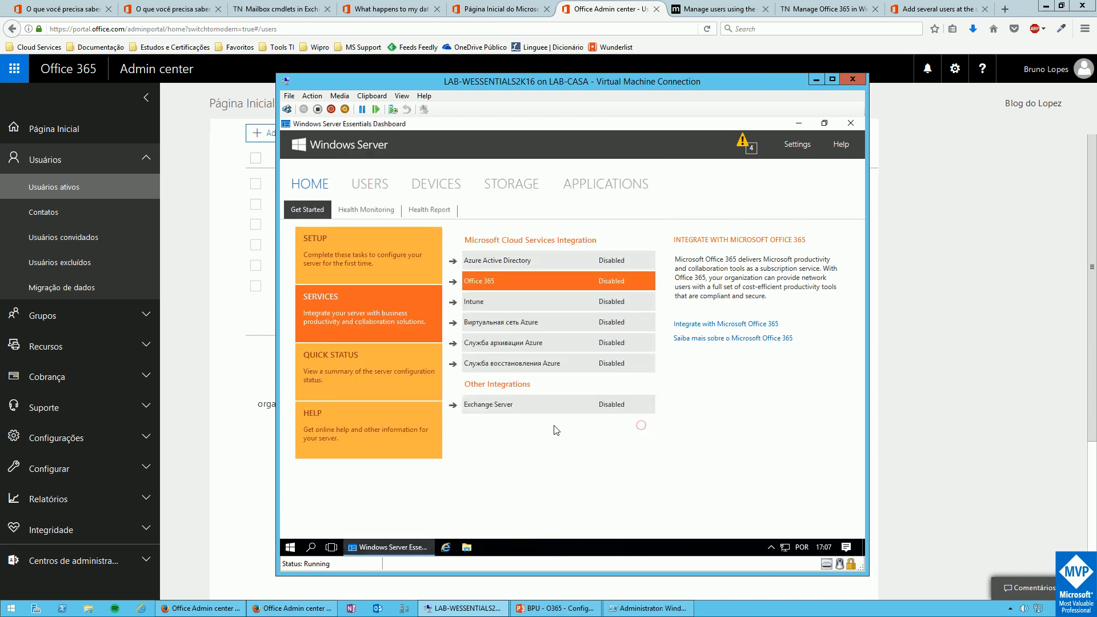
{"action": "left_click", "coordinate": [290, 548]}
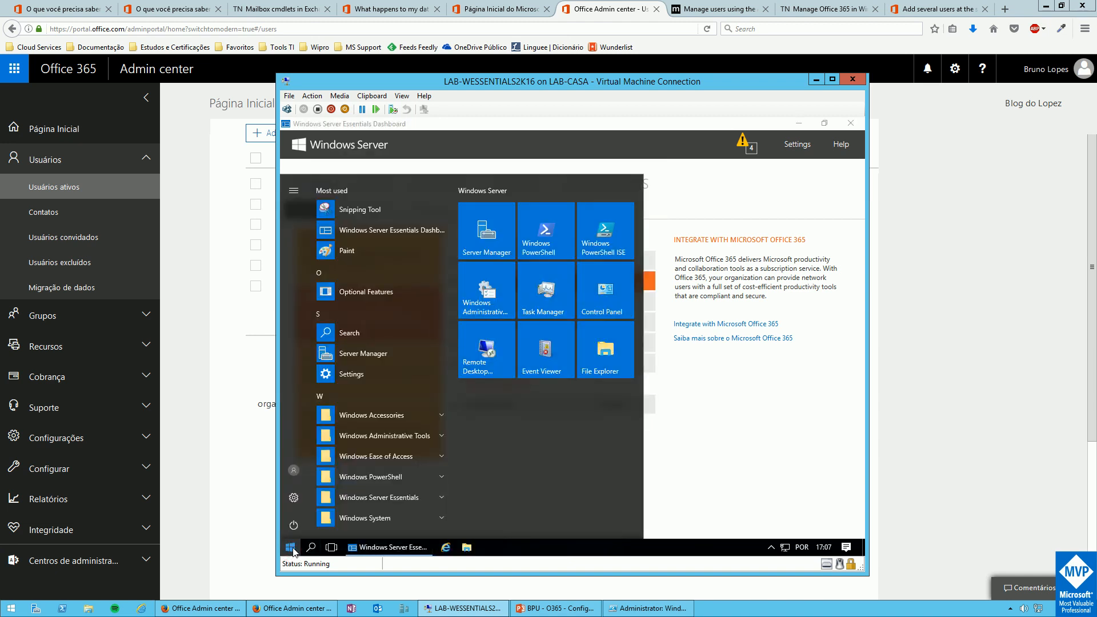
{"action": "right_click", "coordinate": [293, 550]}
{"action": "mouse_move", "coordinate": [337, 513]}
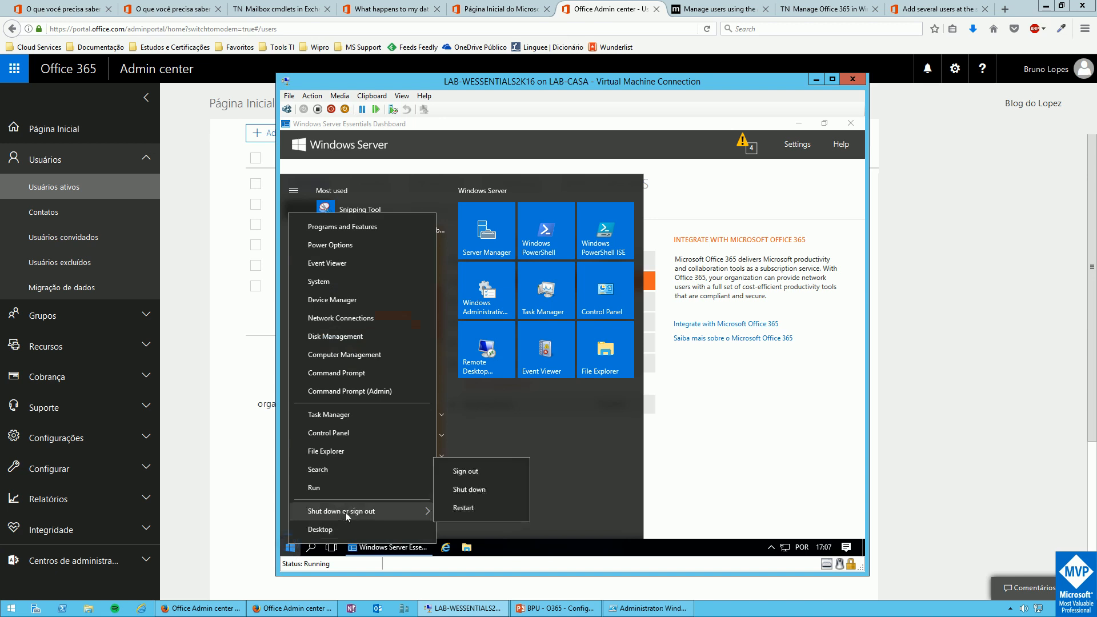
{"action": "left_click", "coordinate": [484, 508]}
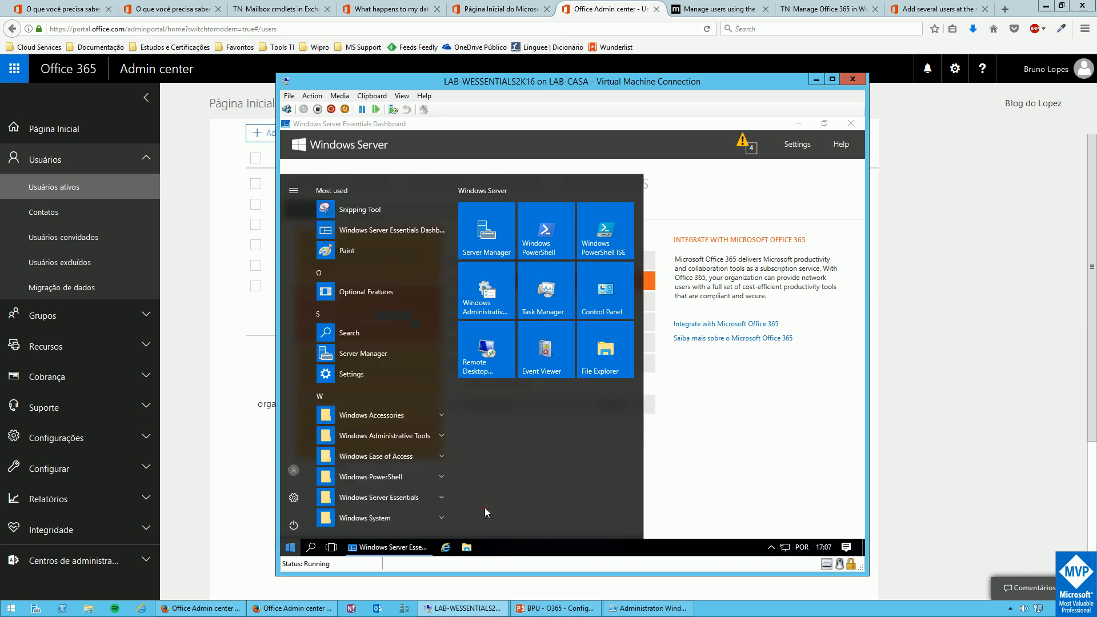
After the restart, close the Office 365 integration-complete message
{"action": "left_click", "coordinate": [1009, 609]}
{"action": "mouse_move", "coordinate": [1005, 535]}
{"action": "left_click", "coordinate": [1025, 580]}
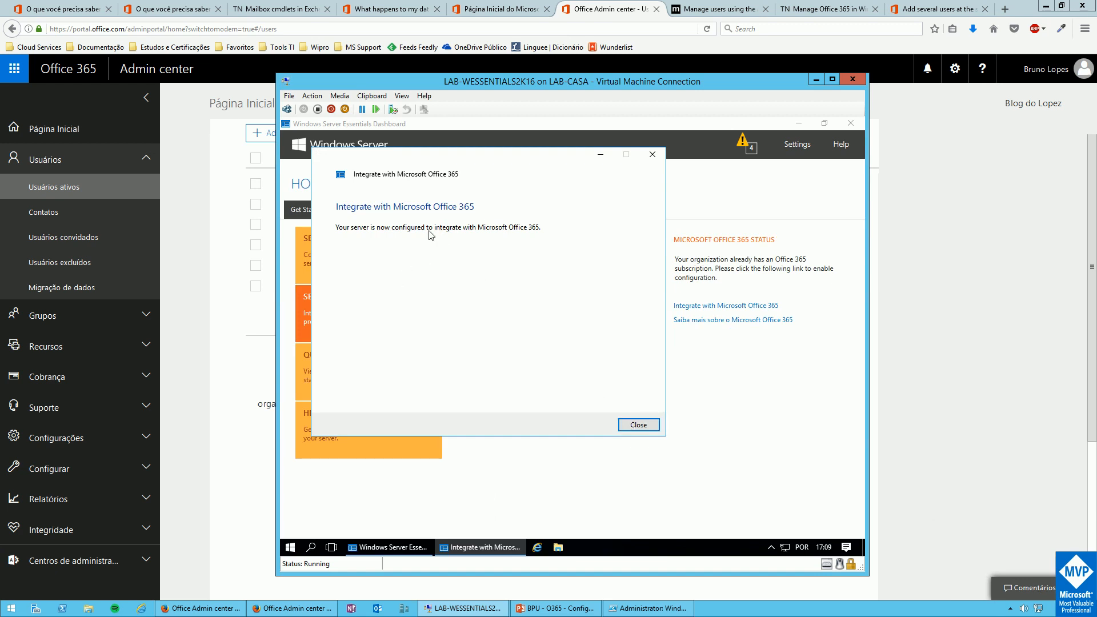
{"action": "left_click", "coordinate": [637, 425]}
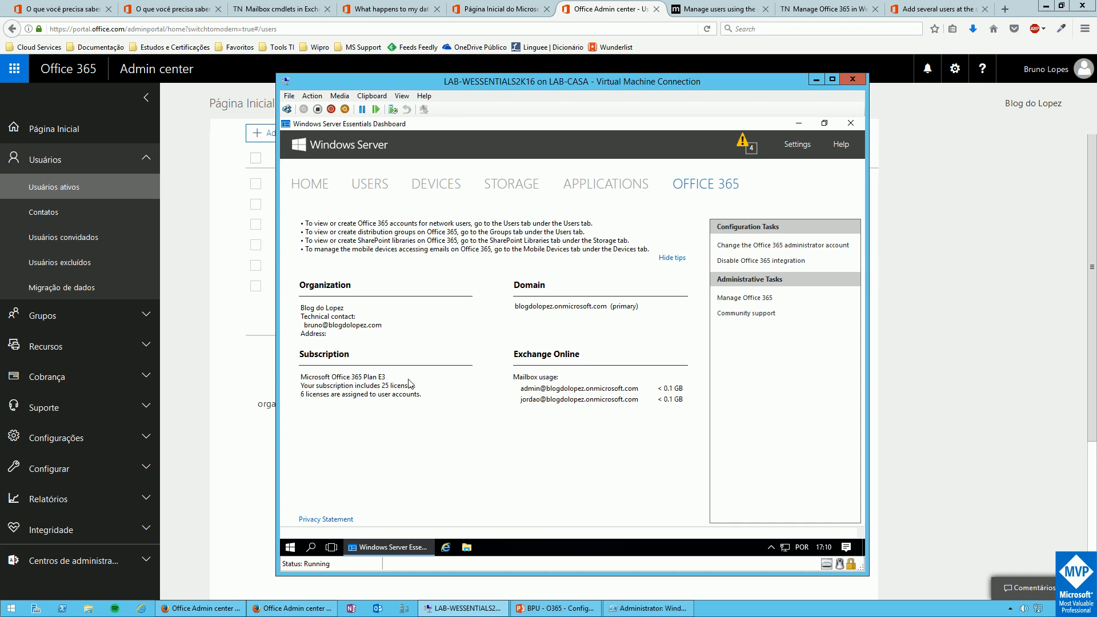
Open Office 365 management online, ticking Do not show again and confirming with Yes
{"action": "left_click", "coordinate": [739, 299]}
{"action": "left_click", "coordinate": [490, 355]}
{"action": "left_click", "coordinate": [625, 385]}
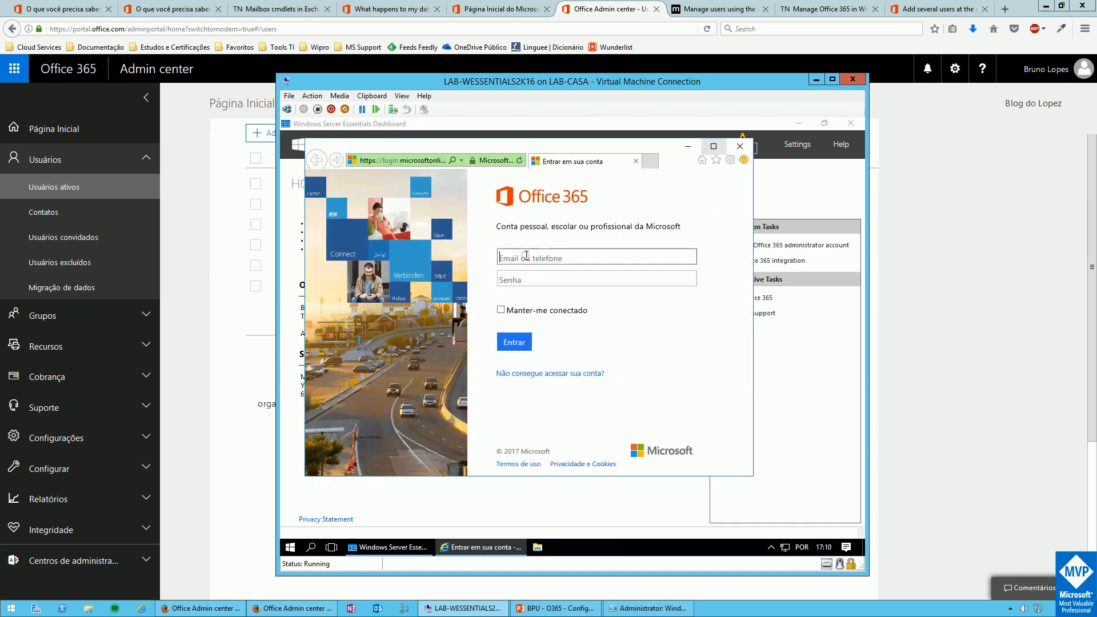
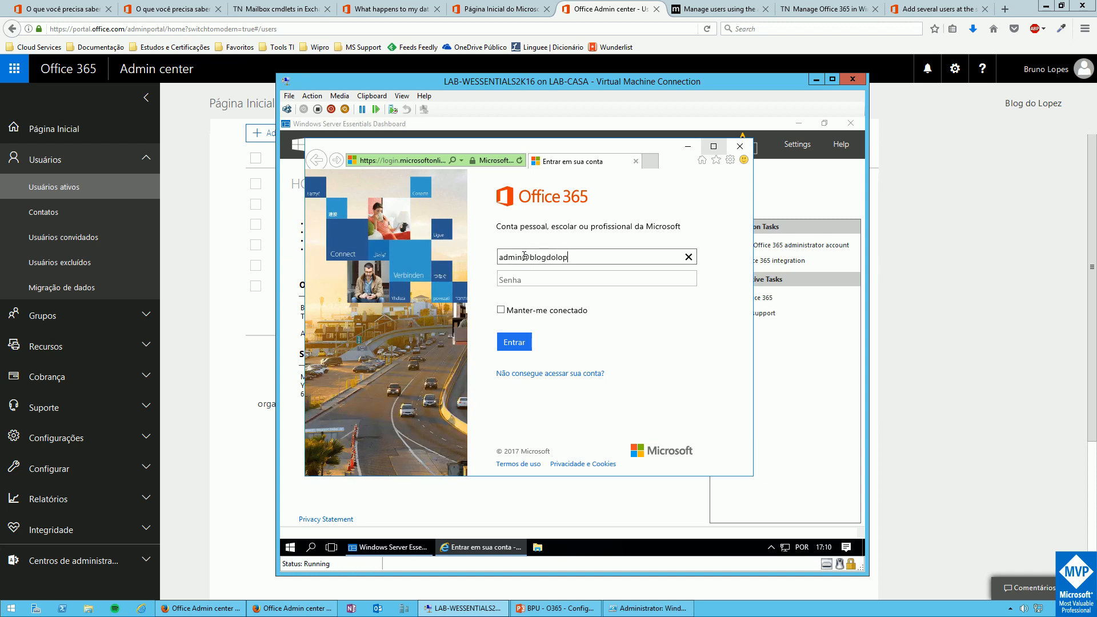
Sign in with the tenant admin e-mail address and account password
{"action": "key", "text": "Tab"}
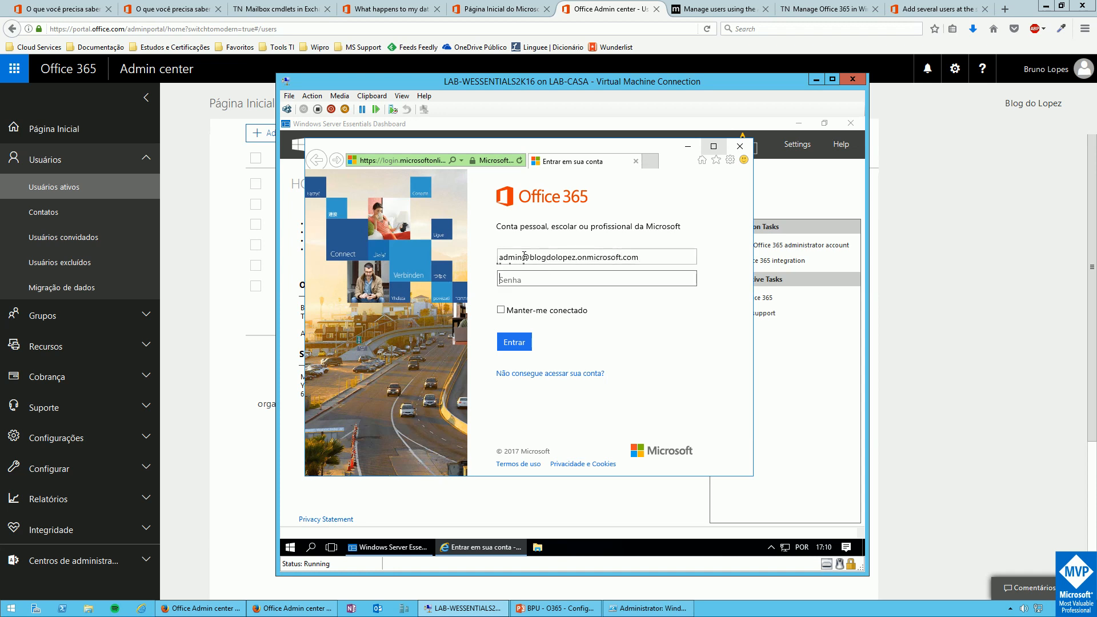
{"action": "type", "text": "************"}
{"action": "key", "text": "Return"}
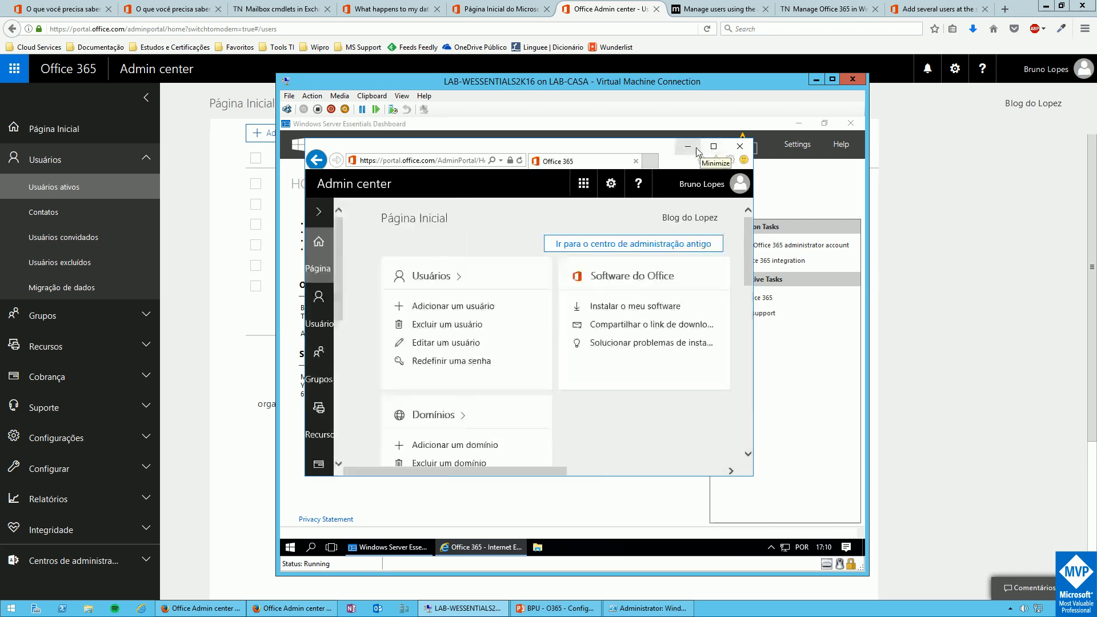
Return to the dashboard's Users page and open the Add a user account form with standard user access
{"action": "left_click", "coordinate": [714, 147]}
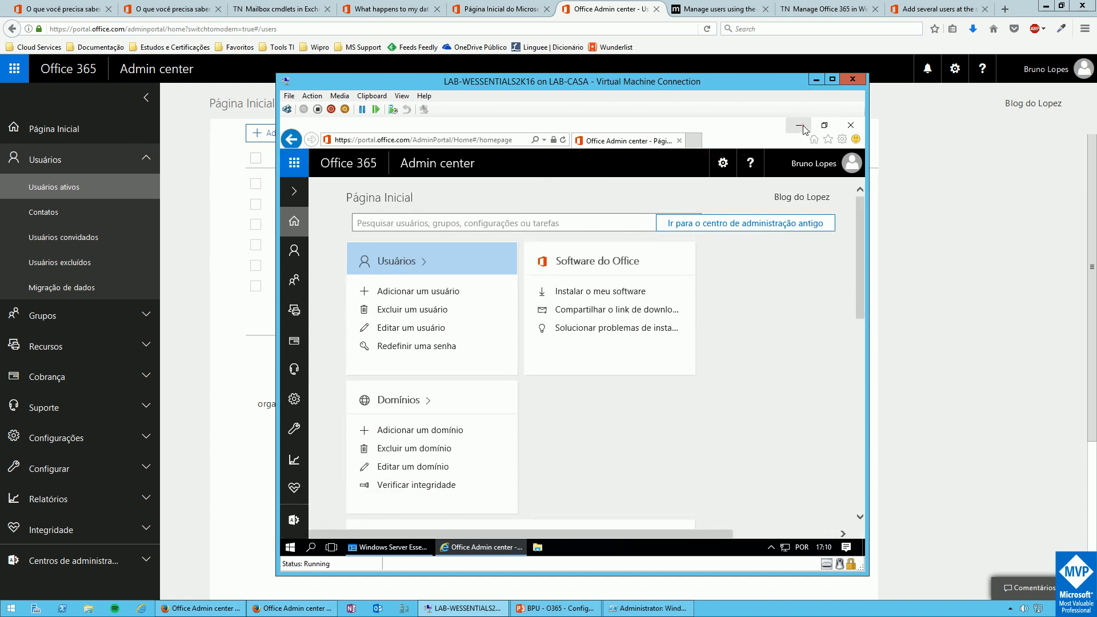
{"action": "left_click", "coordinate": [798, 125]}
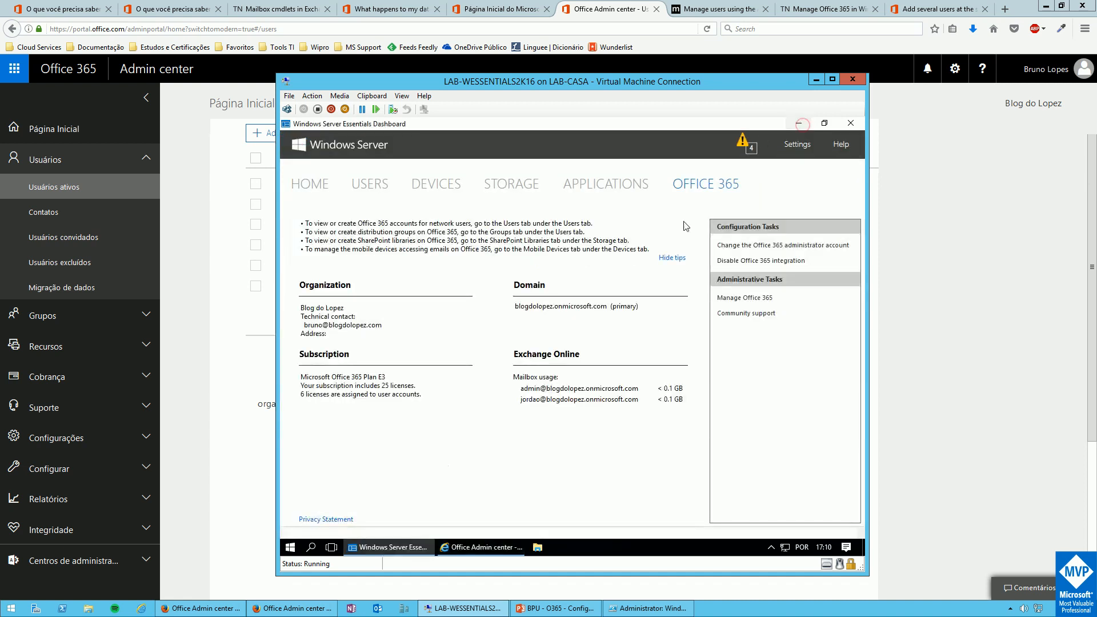
{"action": "left_click", "coordinate": [367, 188]}
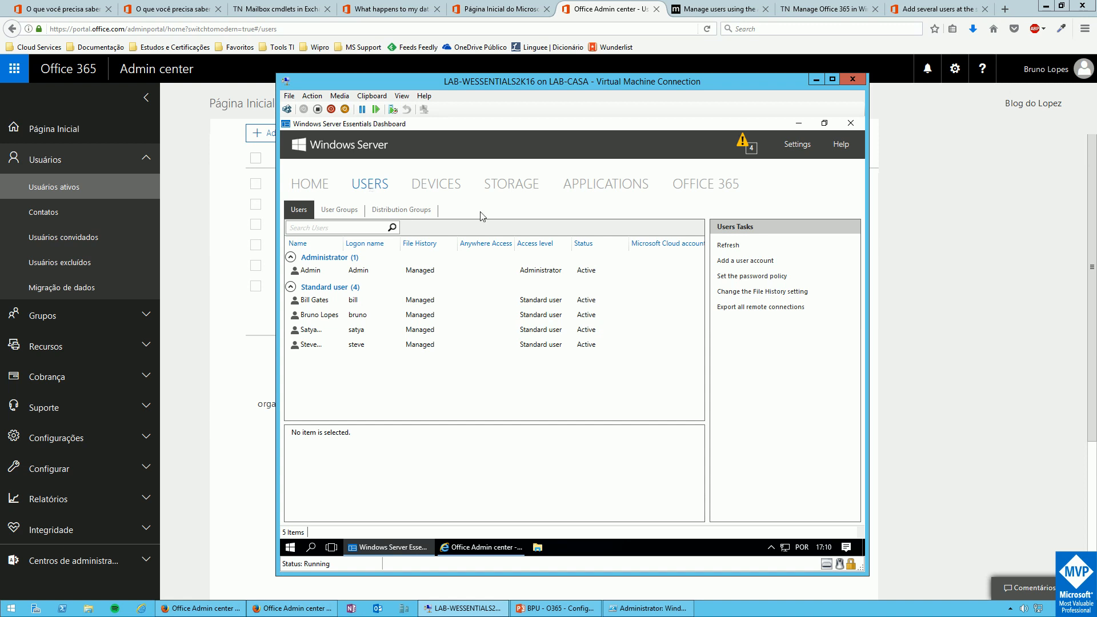
{"action": "left_click", "coordinate": [742, 261]}
{"action": "left_click", "coordinate": [592, 410]}
{"action": "left_click", "coordinate": [590, 412]}
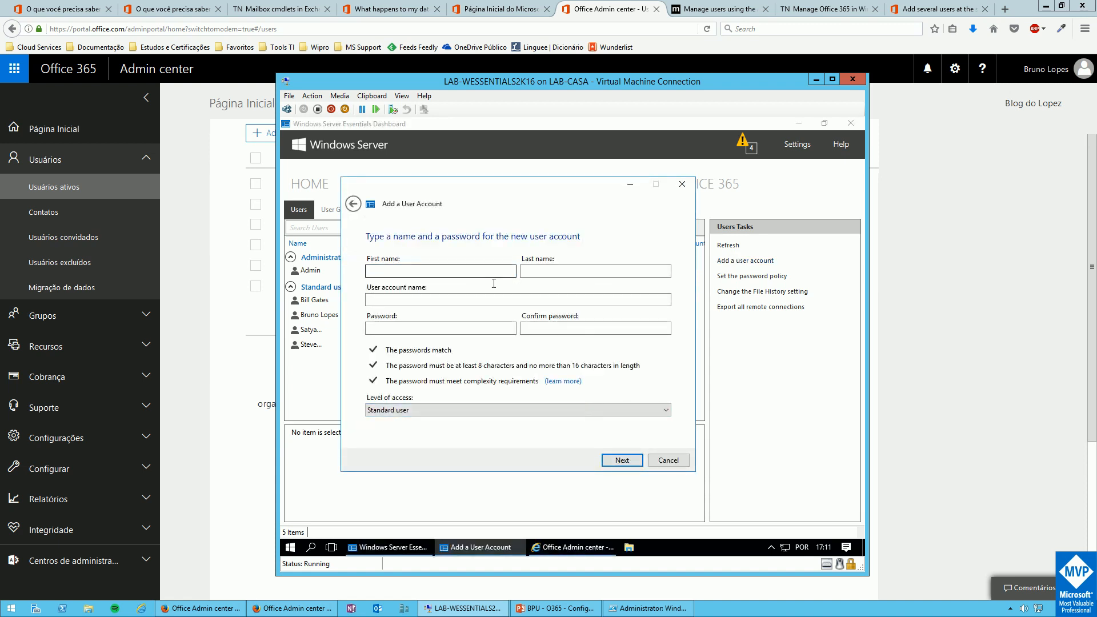
Cancel the new user, view the OFFICE 365 tab, and minimize the Hyper-V window
{"action": "left_click", "coordinate": [682, 184]}
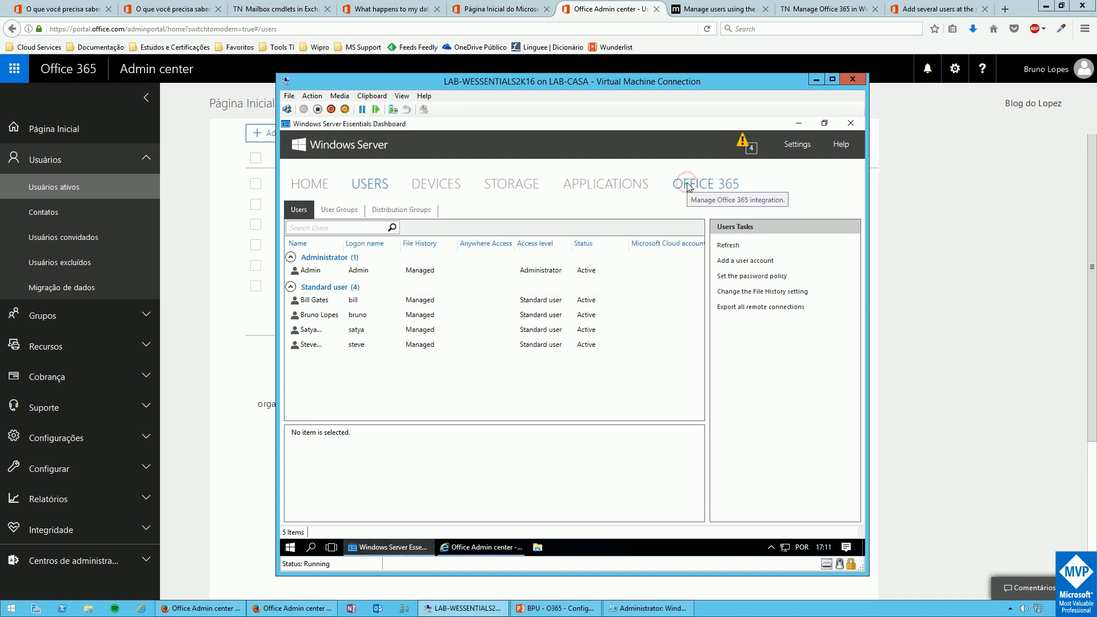
{"action": "left_click", "coordinate": [693, 190]}
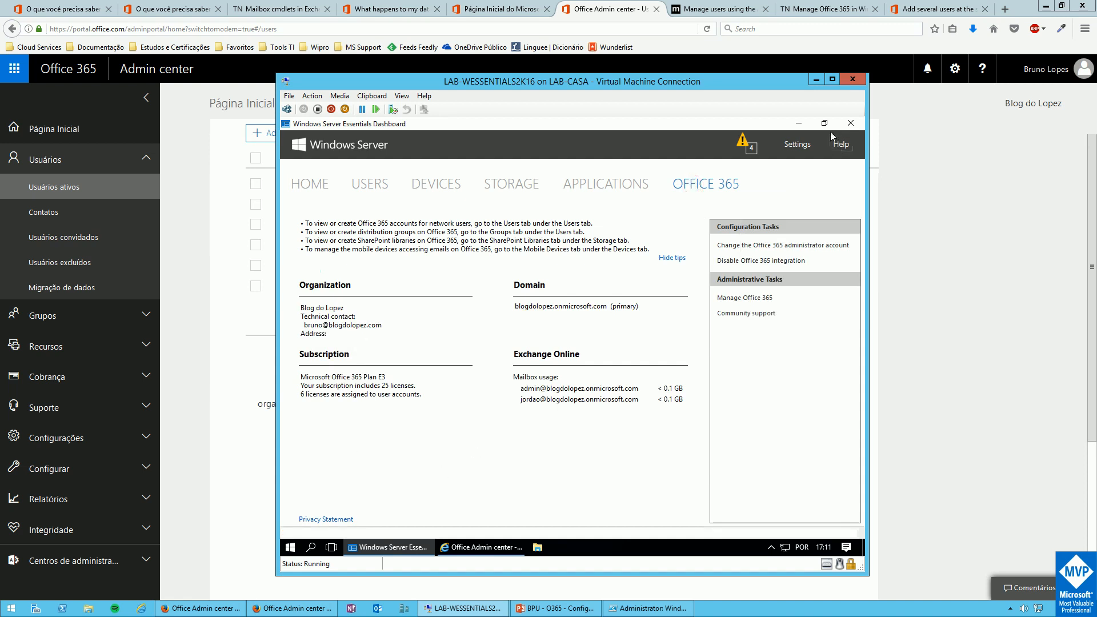
{"action": "left_click", "coordinate": [816, 81]}
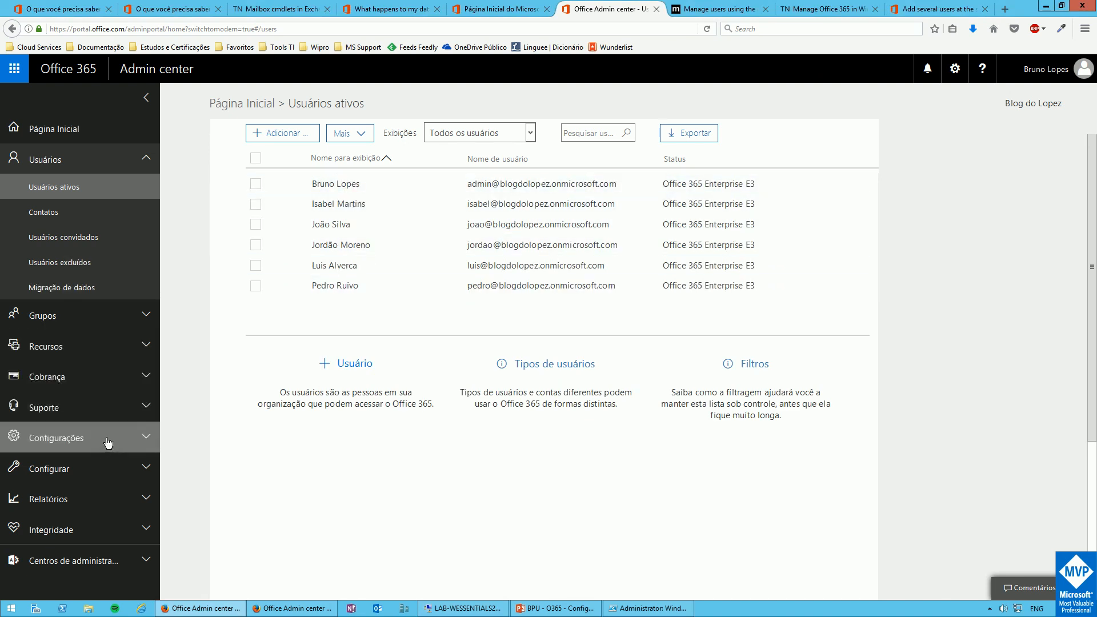
Expand Configurar in the admin center navigation and open Domínios
{"action": "left_click", "coordinate": [147, 443]}
{"action": "left_click", "coordinate": [64, 514]}
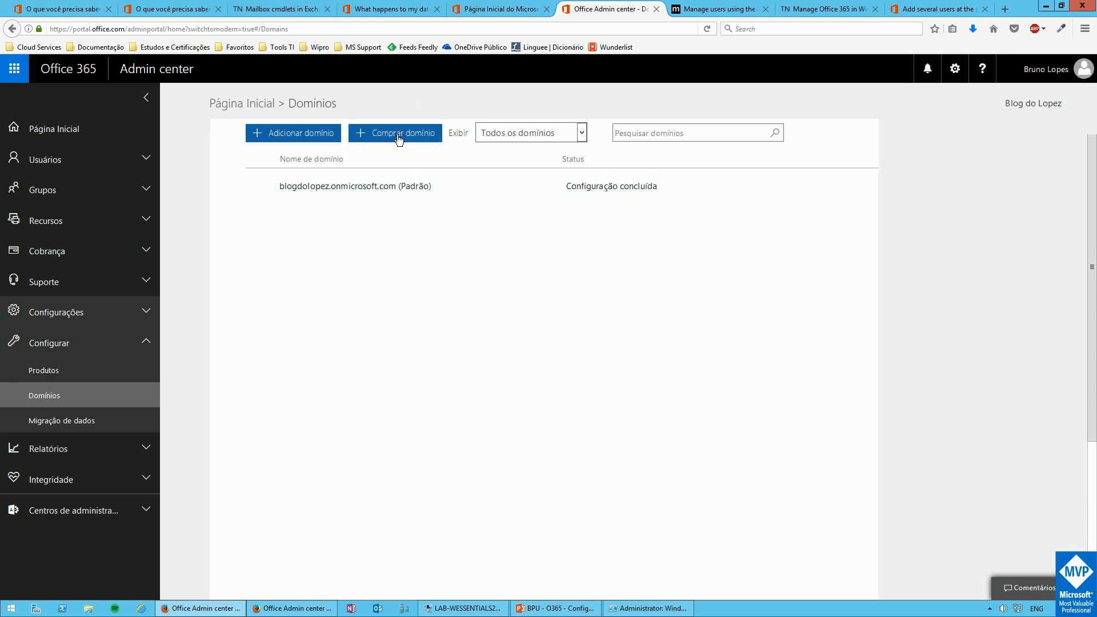
Add the domain blogdolopez.com and continue to its TXT record verification step
{"action": "left_click", "coordinate": [294, 137]}
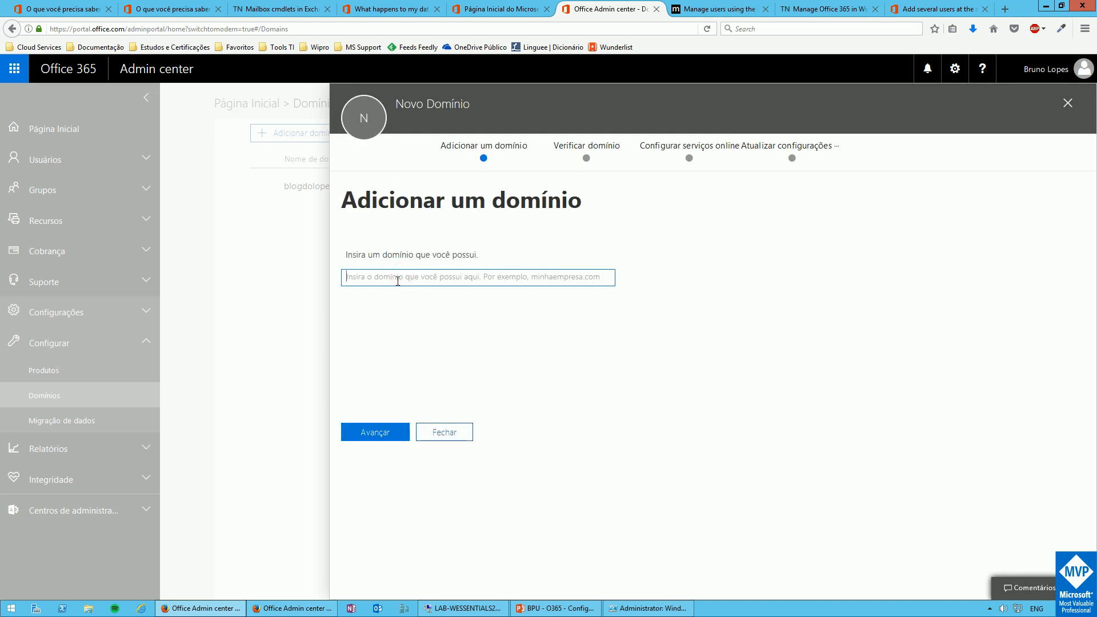
{"action": "type", "text": "blog"}
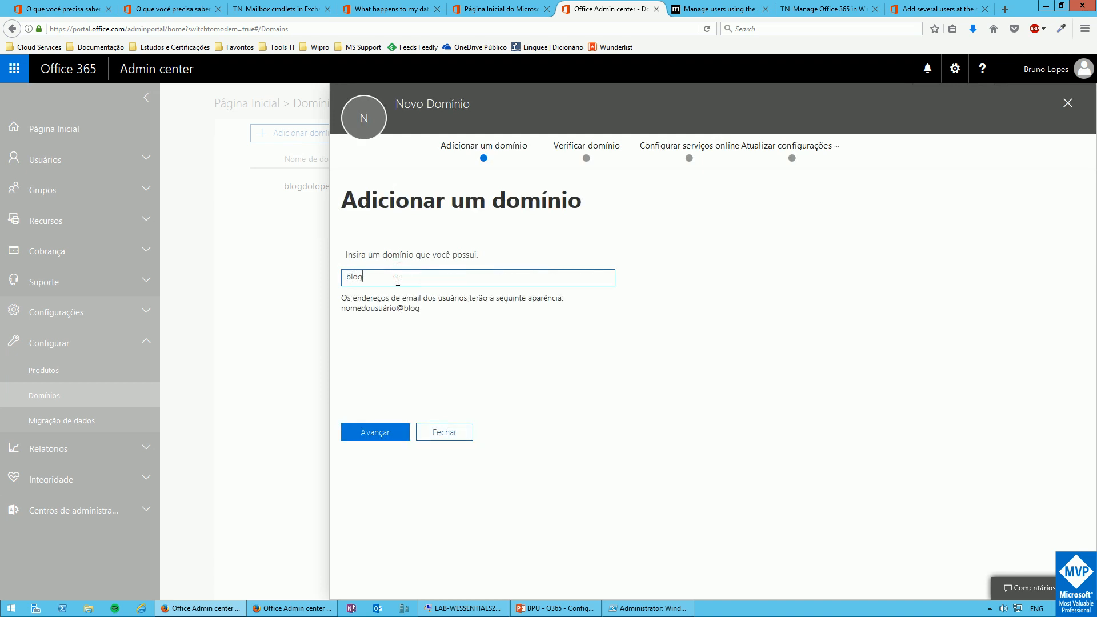
{"action": "type", "text": "dolopez.com"}
{"action": "left_click", "coordinate": [365, 434]}
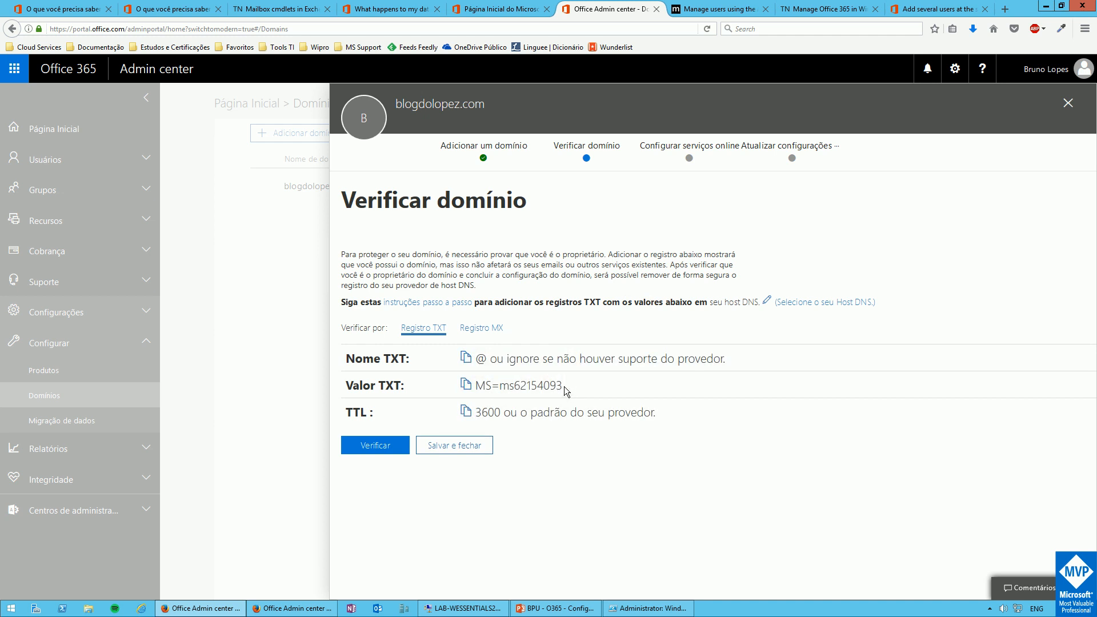
{"action": "left_click_drag", "start_coordinate": [564, 388], "coordinate": [479, 392]}
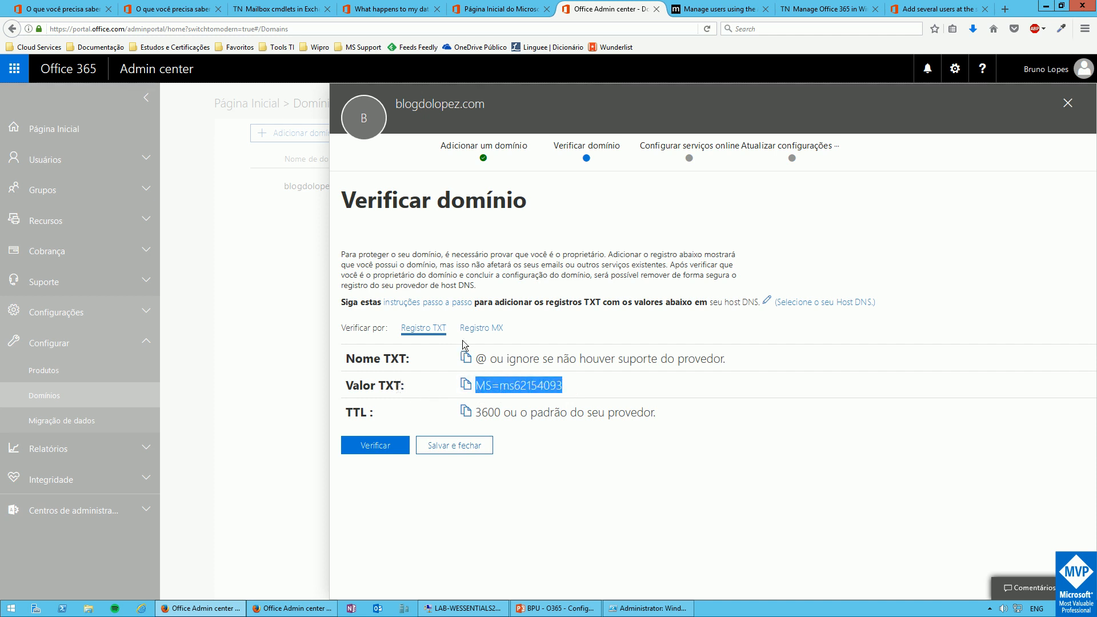
{"action": "left_click", "coordinate": [478, 330]}
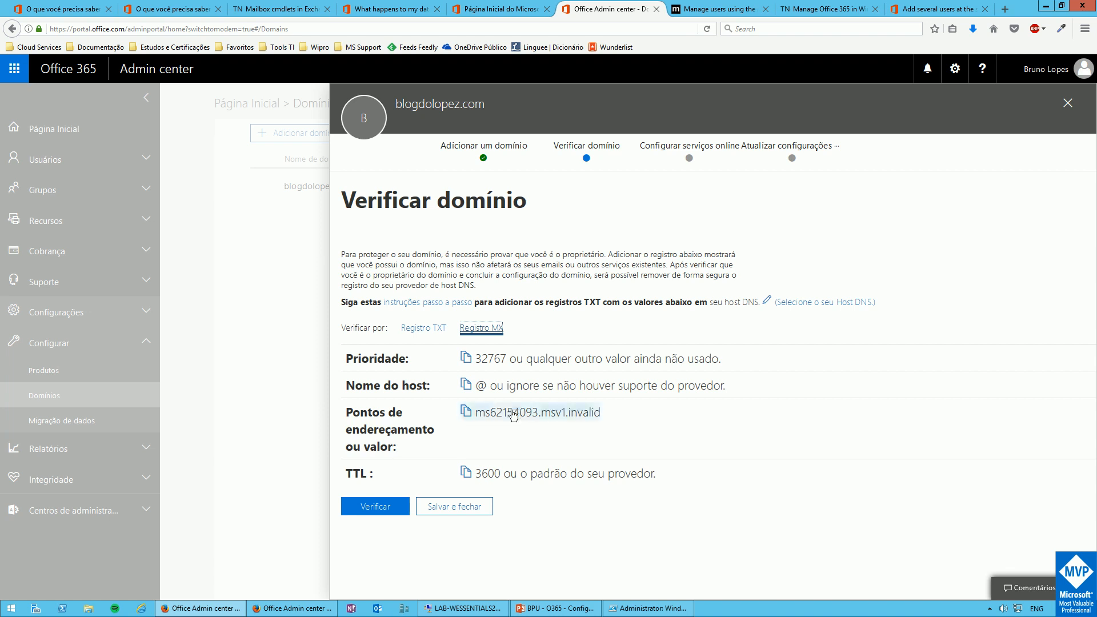
{"action": "left_click", "coordinate": [433, 329]}
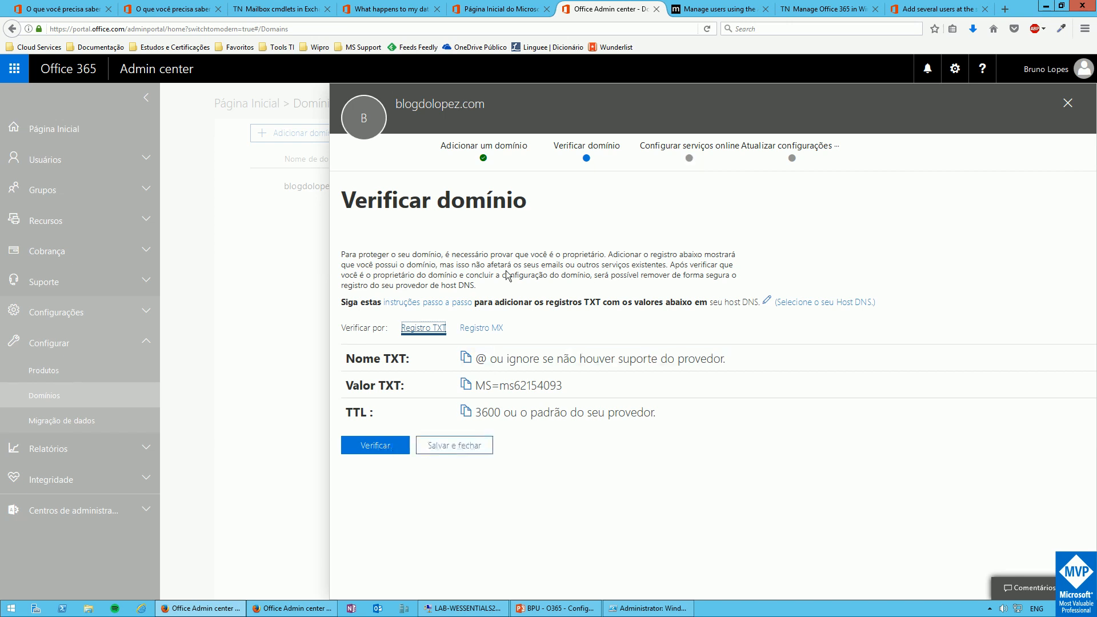
Save and close the blogdolopez.com setup, dismiss the feedback prompt, and return to PowerShell ISE
{"action": "left_click", "coordinate": [456, 451]}
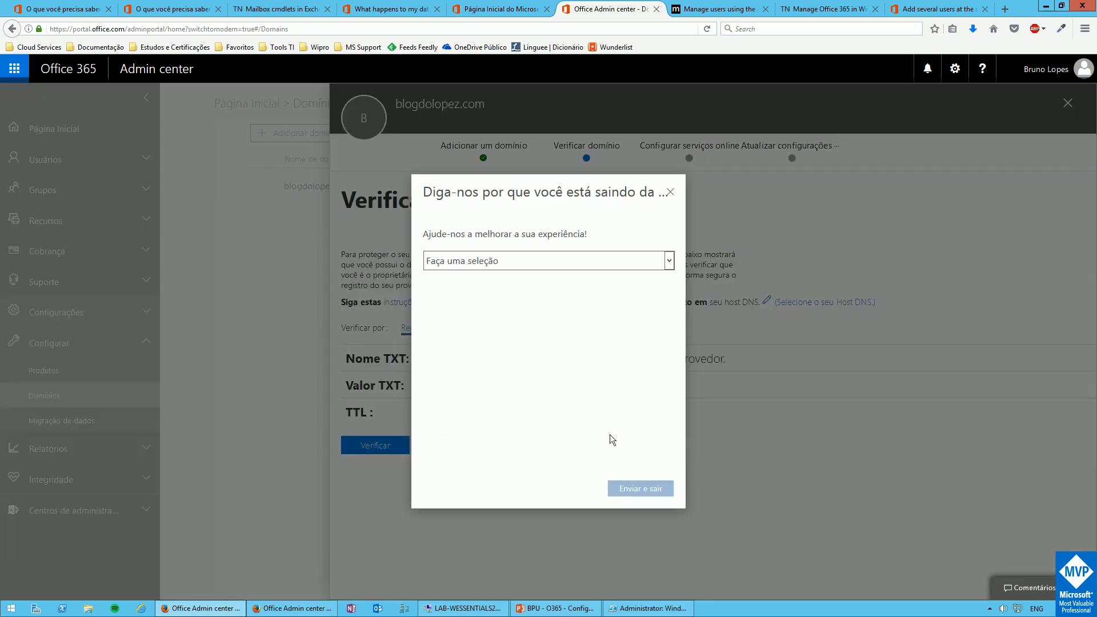
{"action": "left_click", "coordinate": [671, 191]}
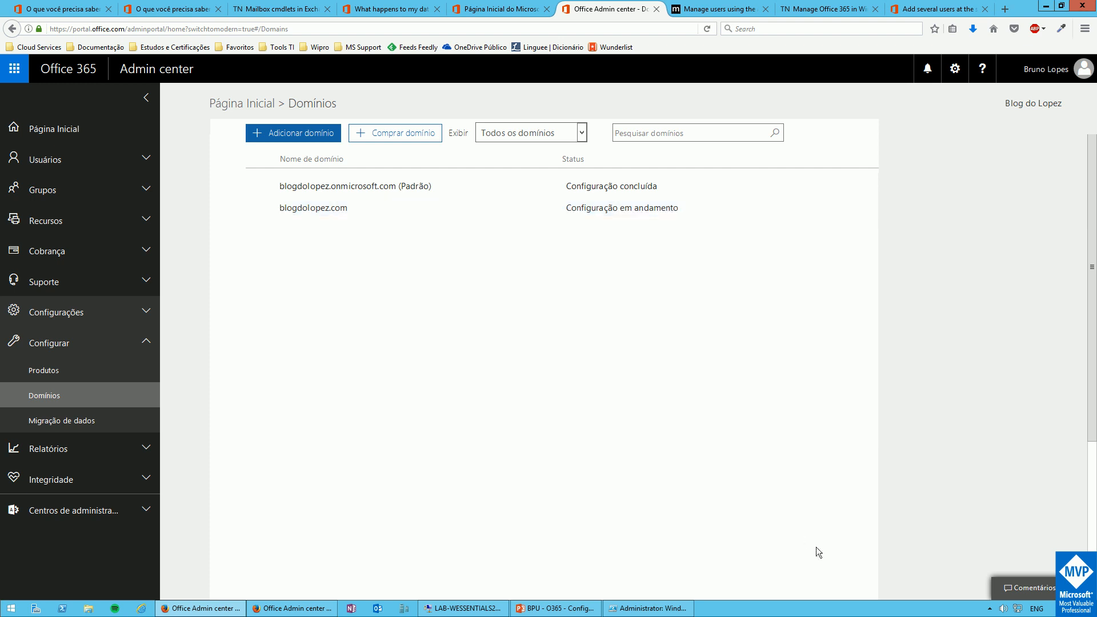
{"action": "left_click", "coordinate": [647, 610]}
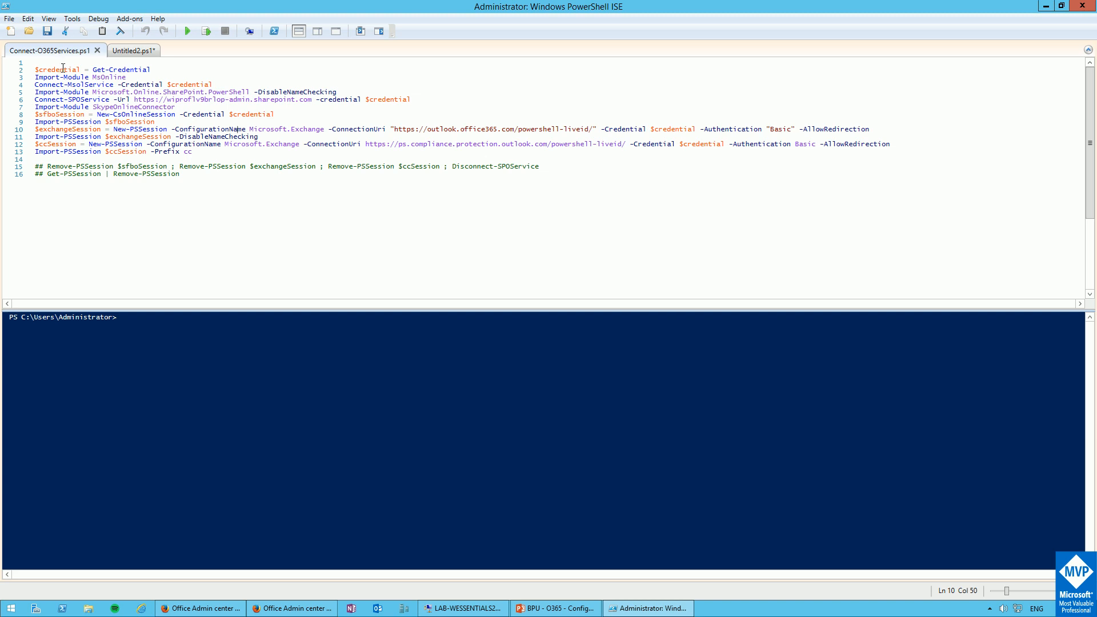
Run Connect-O365Services.ps1 and enter the admin user name and password in the credential prompt
{"action": "left_click", "coordinate": [186, 36]}
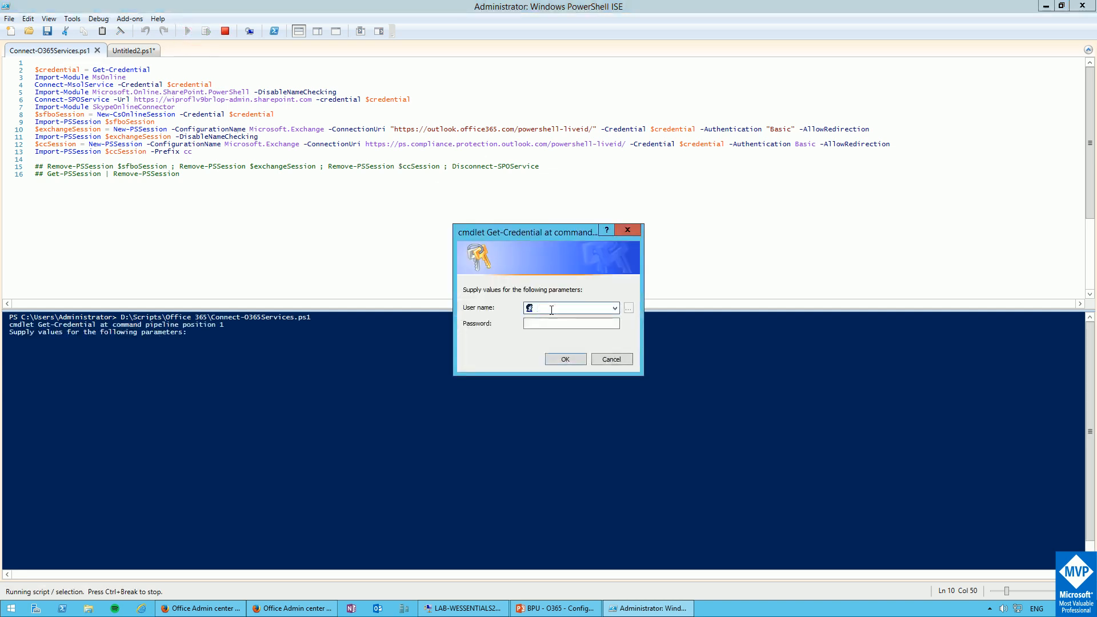
{"action": "key", "text": "Tab"}
{"action": "type", "text": "••••••••••"}
{"action": "key", "text": "Return"}
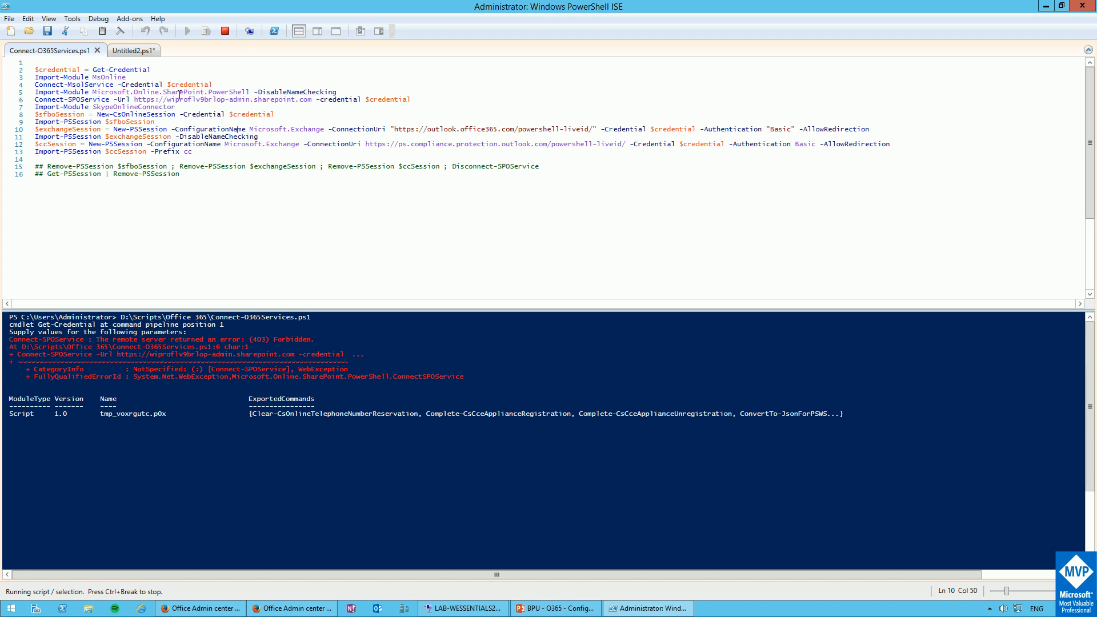
Once the connection script finishes, open the Untitled2.ps1 tab holding the Msol queries
{"action": "left_click", "coordinate": [142, 51]}
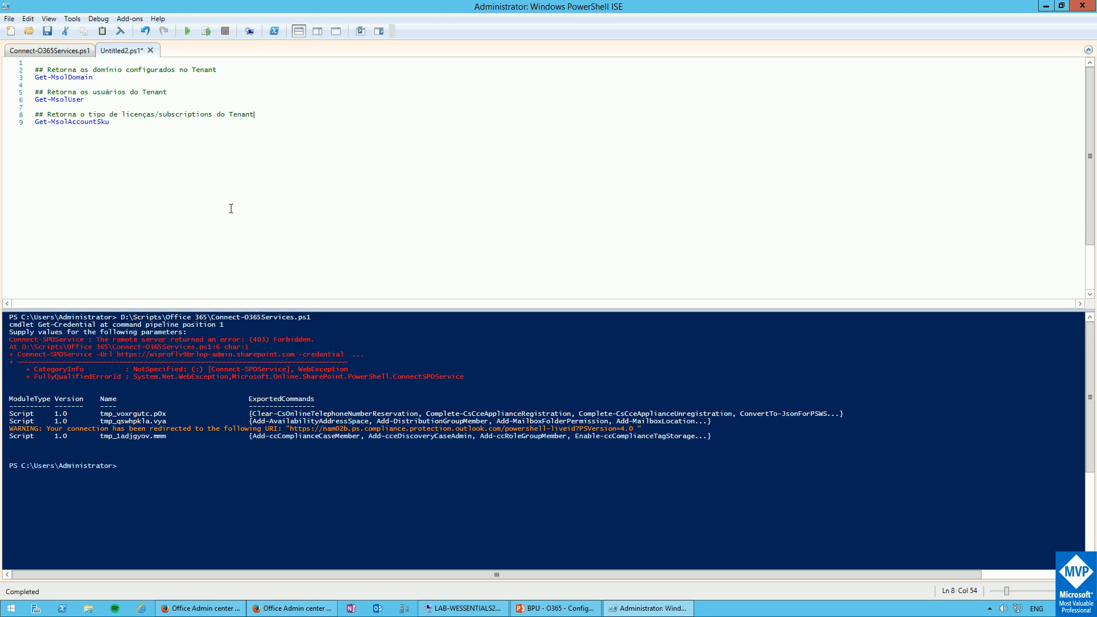
Run Get-MsolDomain, Get-MsolUser and Get-MsolAccountSku one at a time with Run Selection
{"action": "left_click_drag", "start_coordinate": [21, 78], "coordinate": [22, 86]}
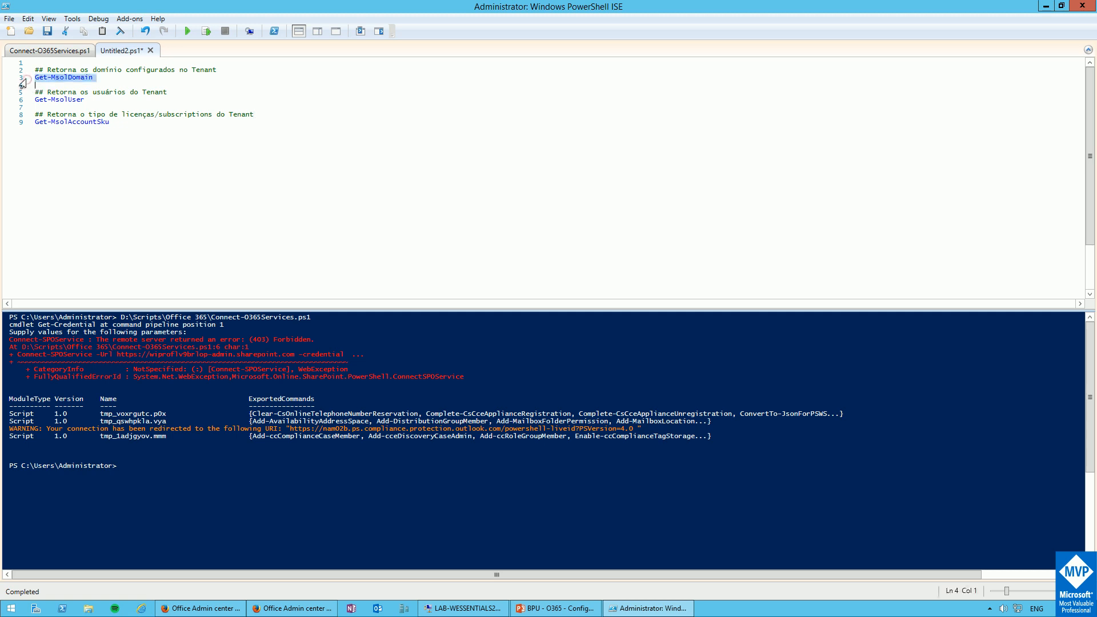
{"action": "left_click", "coordinate": [208, 29]}
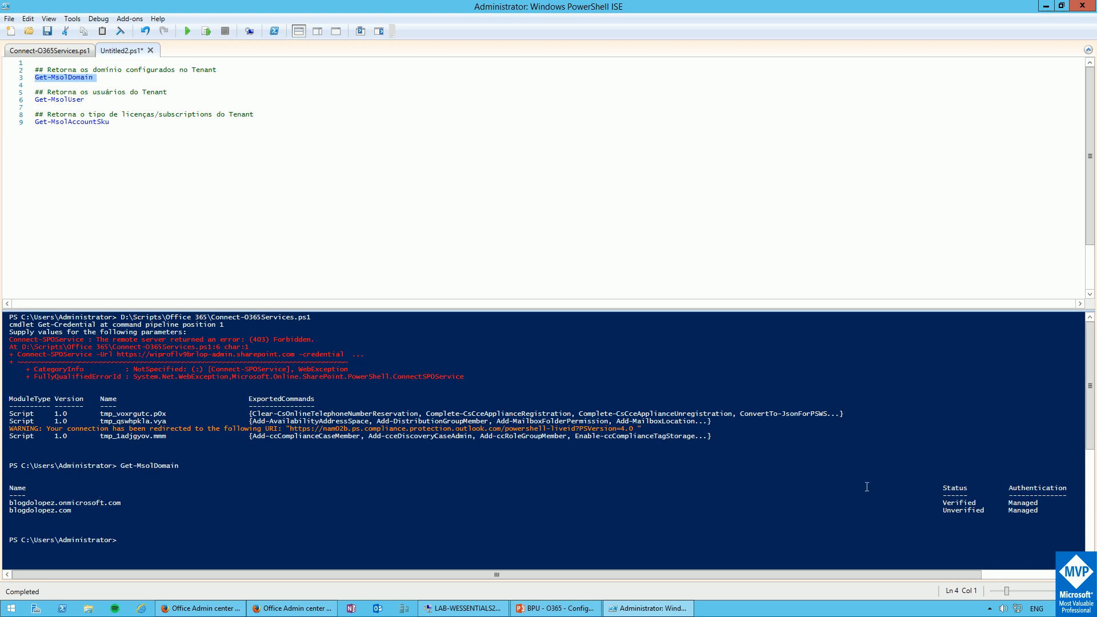
{"action": "left_click", "coordinate": [943, 502]}
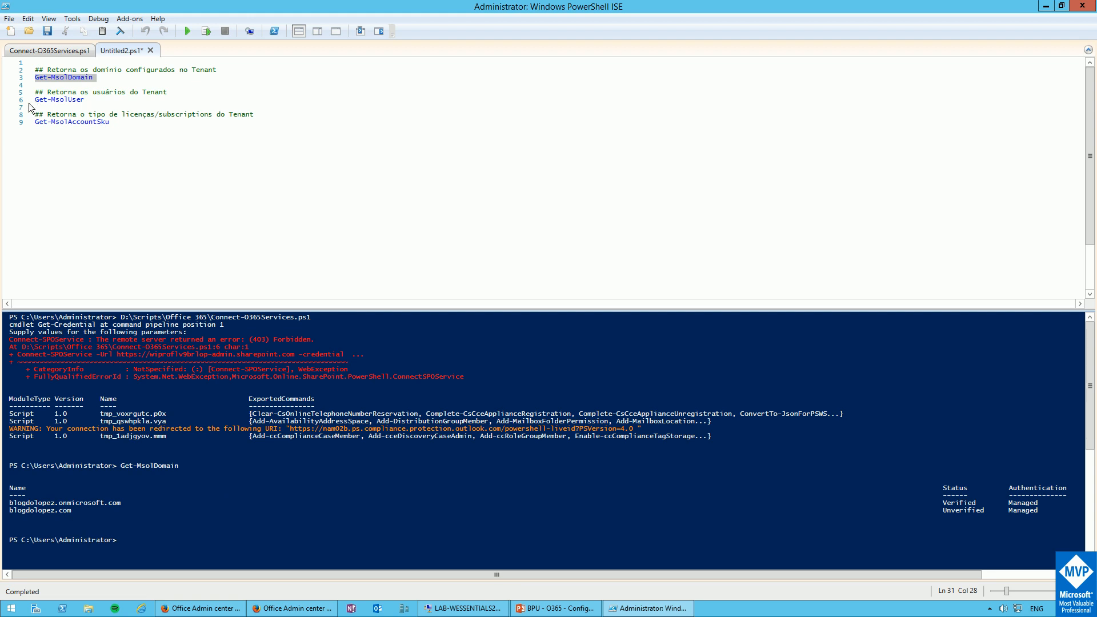
{"action": "left_click_drag", "start_coordinate": [23, 100], "coordinate": [23, 108]}
{"action": "left_click", "coordinate": [205, 32]}
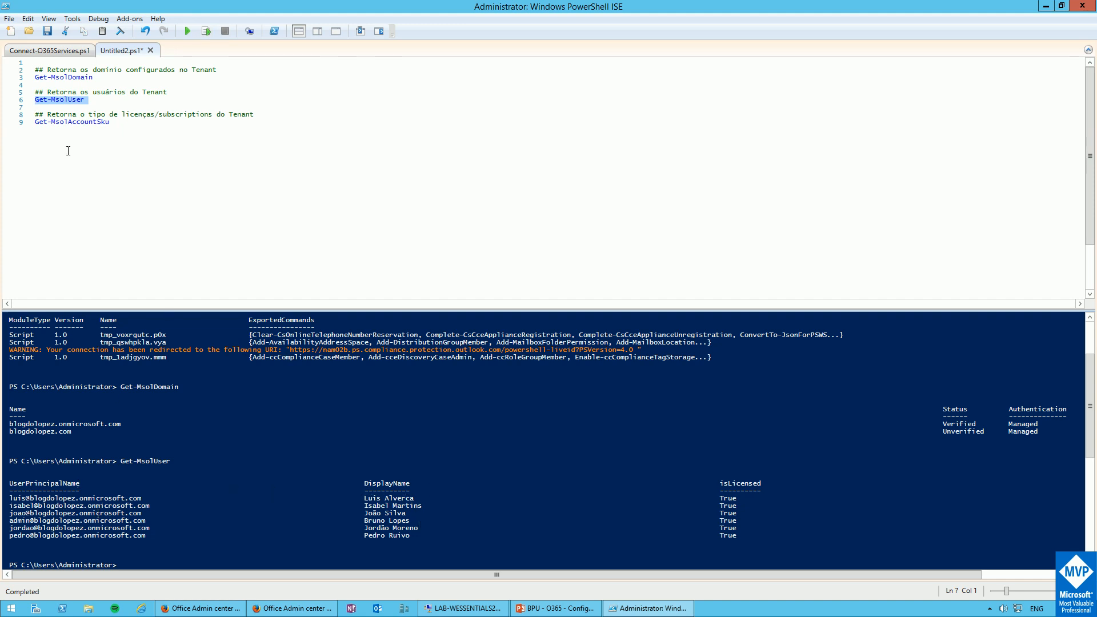
{"action": "left_click", "coordinate": [21, 122]}
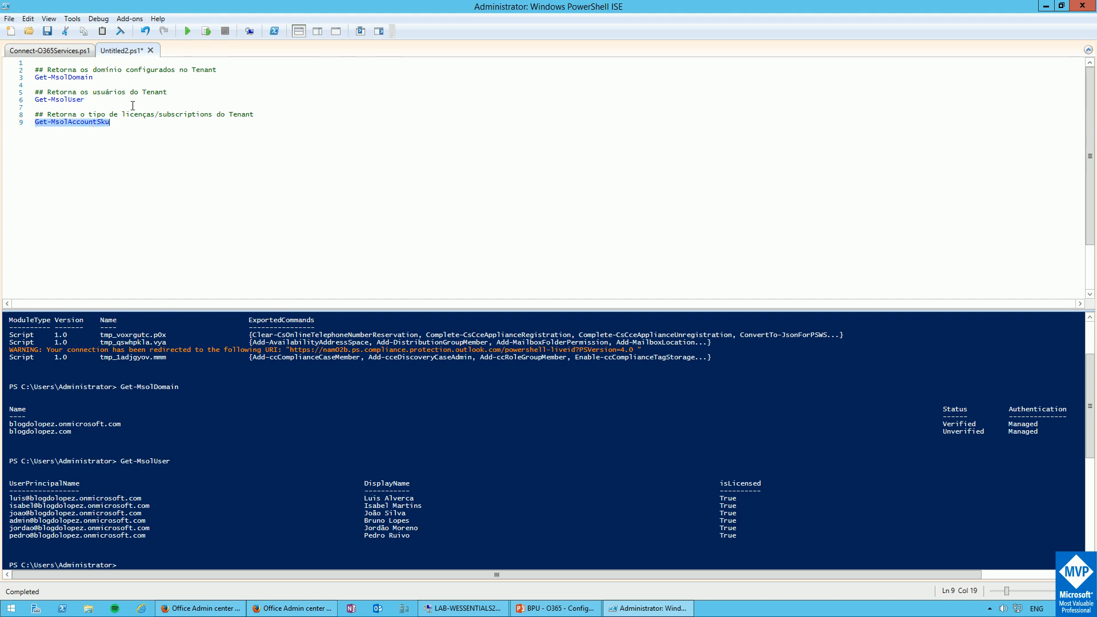
{"action": "left_click", "coordinate": [206, 31]}
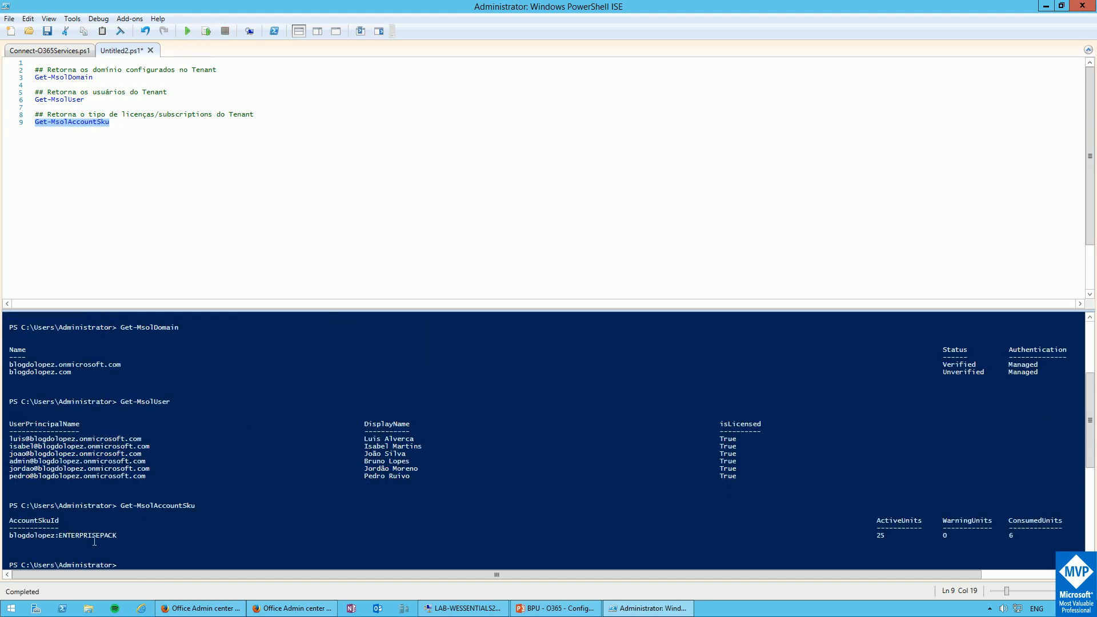
{"action": "left_click", "coordinate": [1015, 537]}
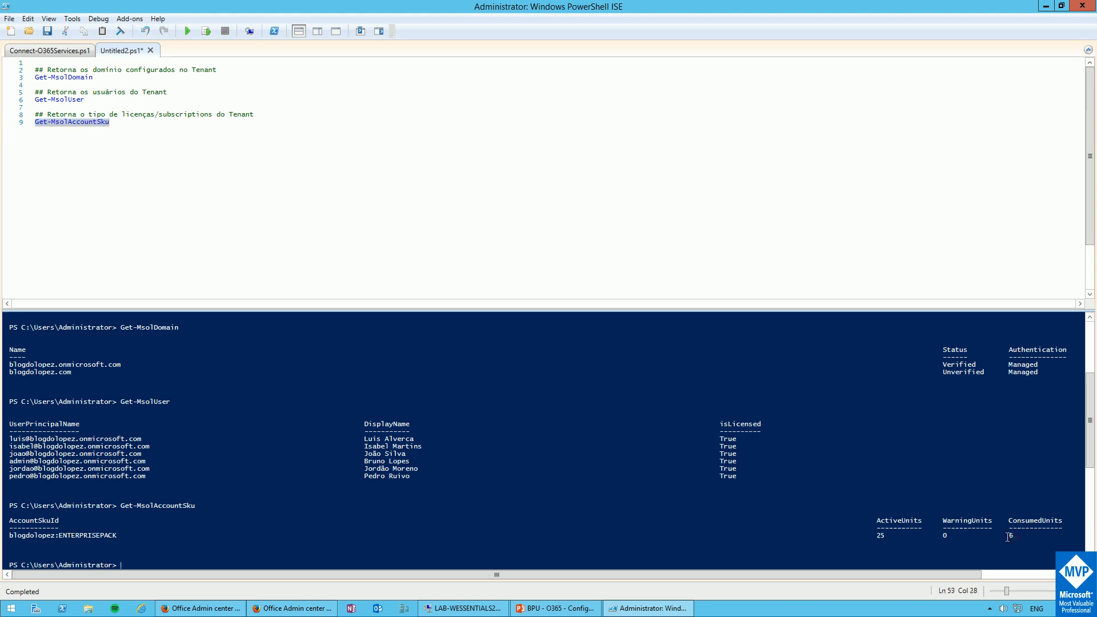